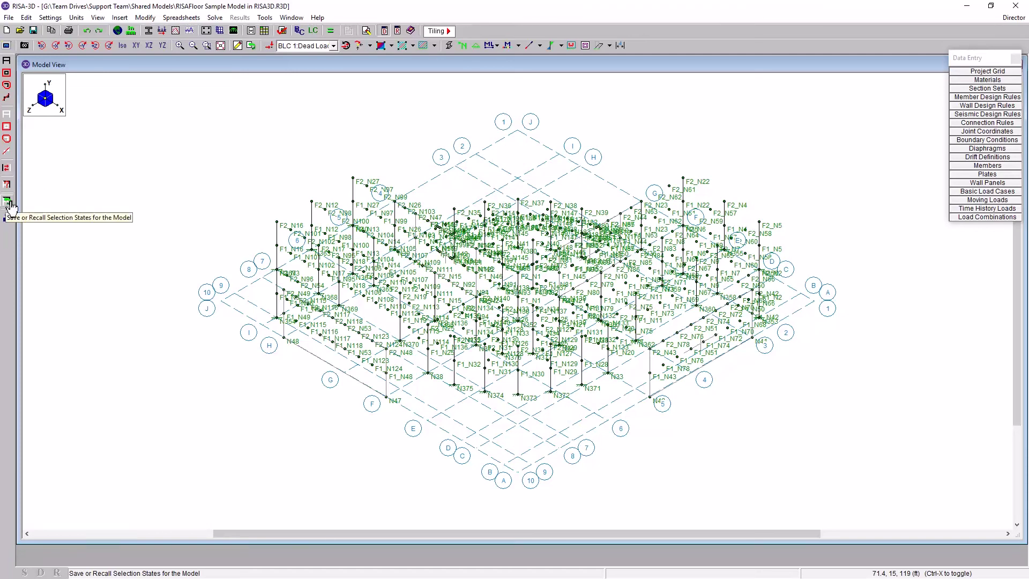
Recall the 'ROOF Nodes, Columns and Walls' selection state and lock all unselected elements.
left_click(7, 202)
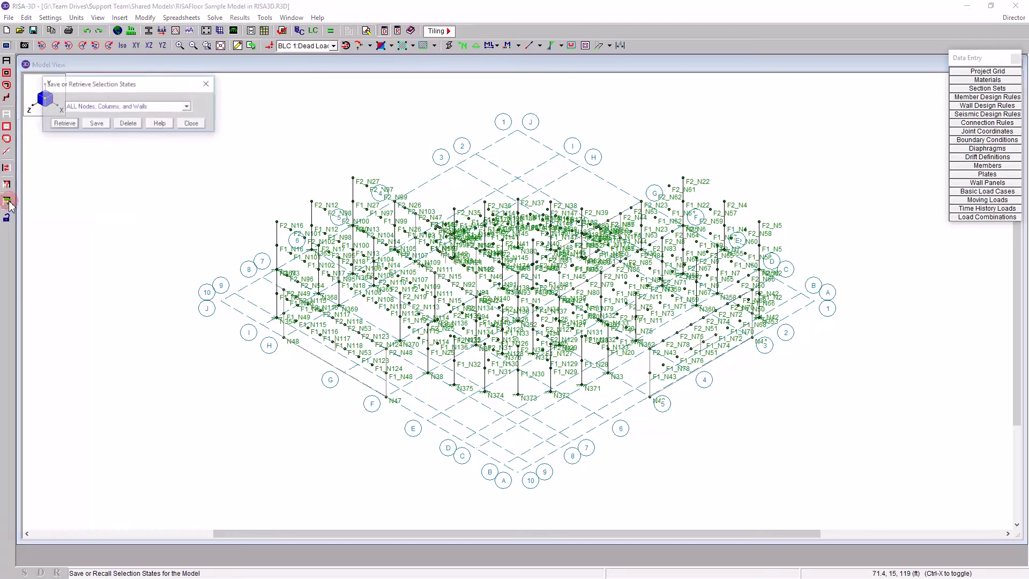
left_click(119, 107)
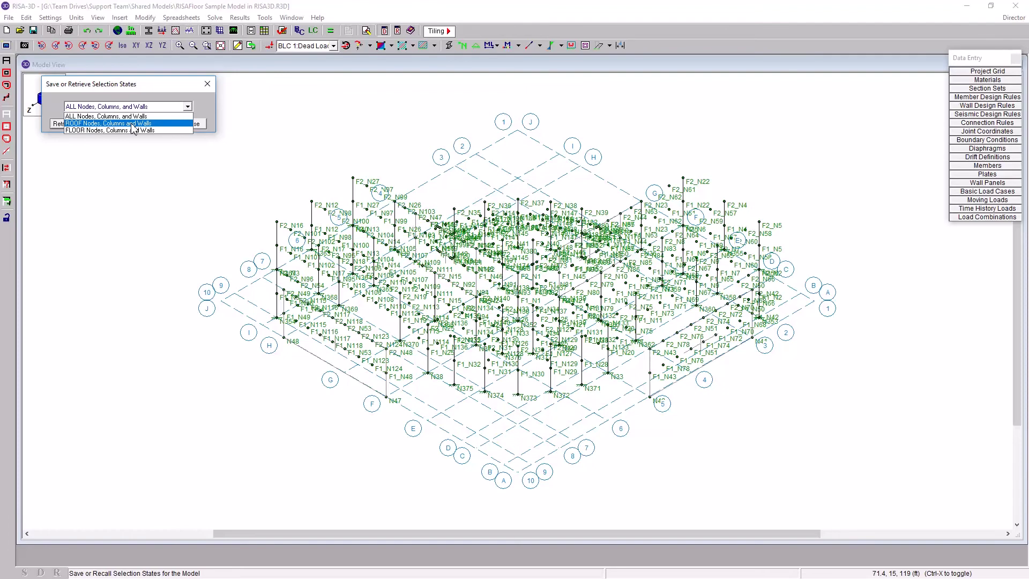
left_click(132, 124)
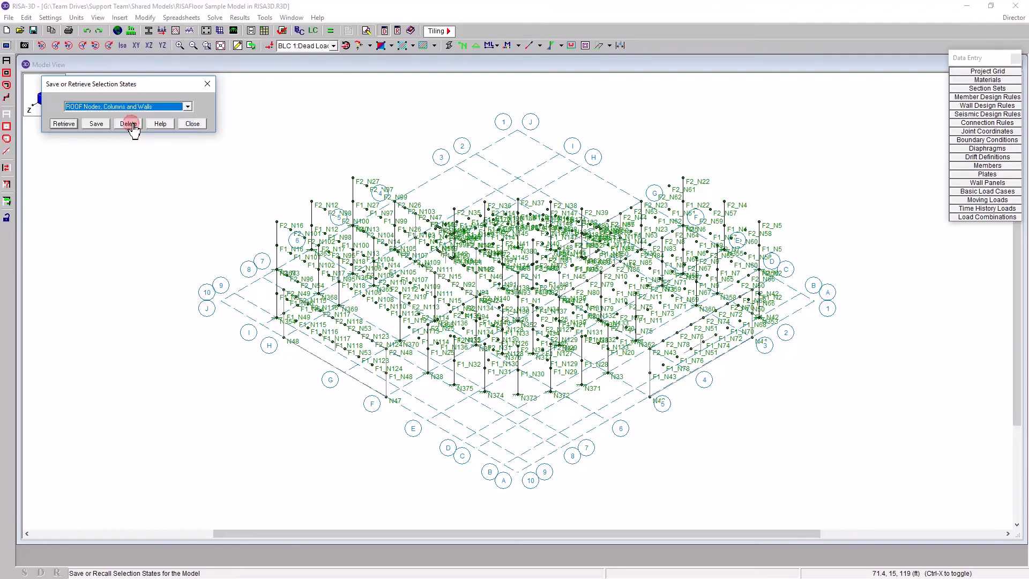
left_click(67, 126)
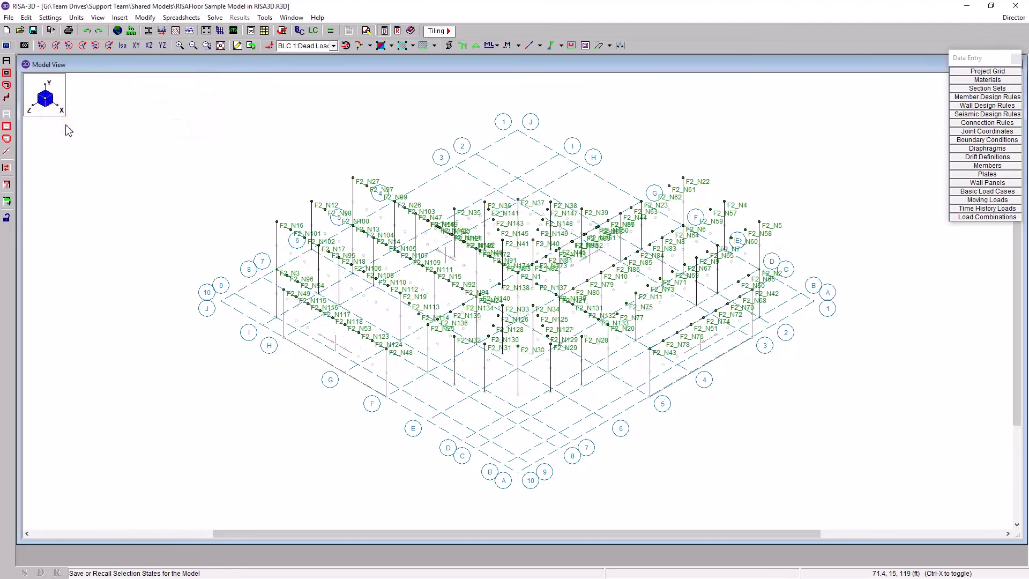
left_click(7, 219)
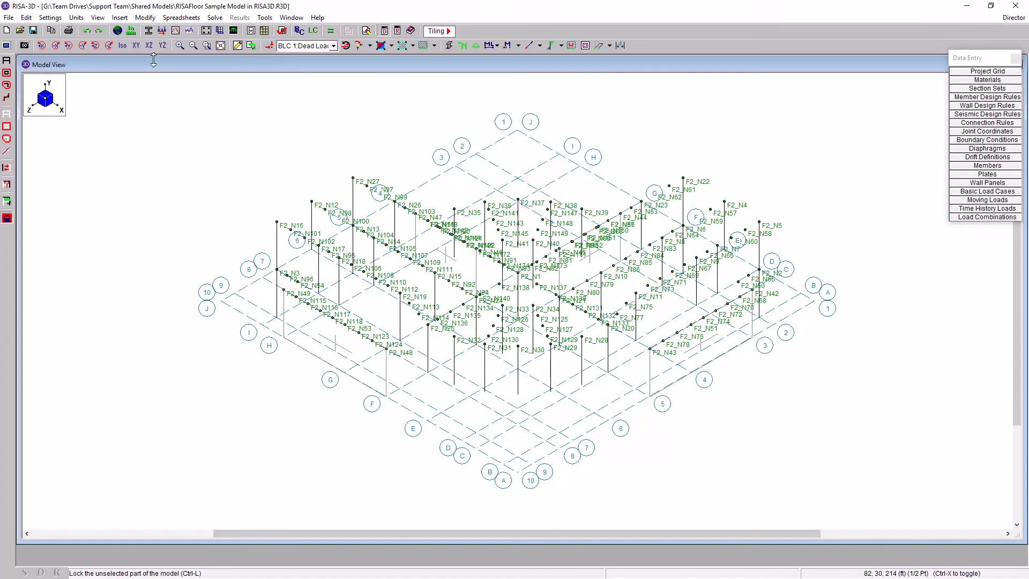
Hide the joint labels and show the roof joints in XZ plan view.
left_click(137, 46)
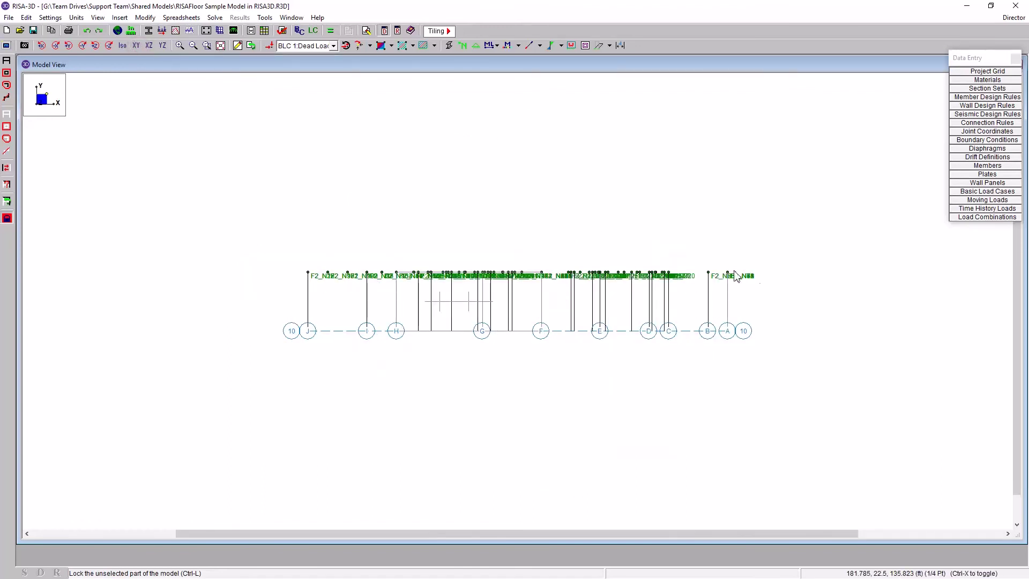
left_click(464, 46)
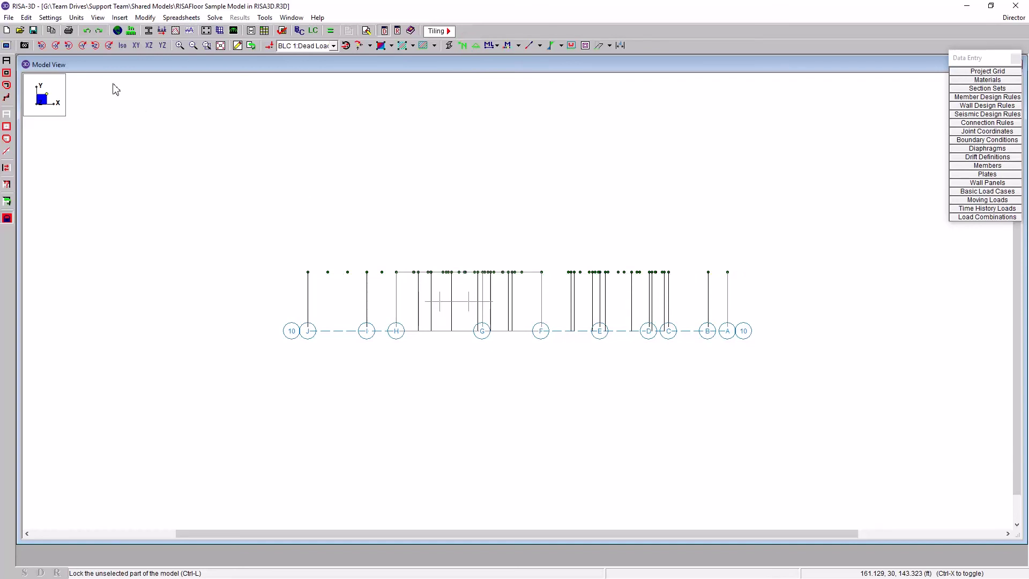
left_click(150, 46)
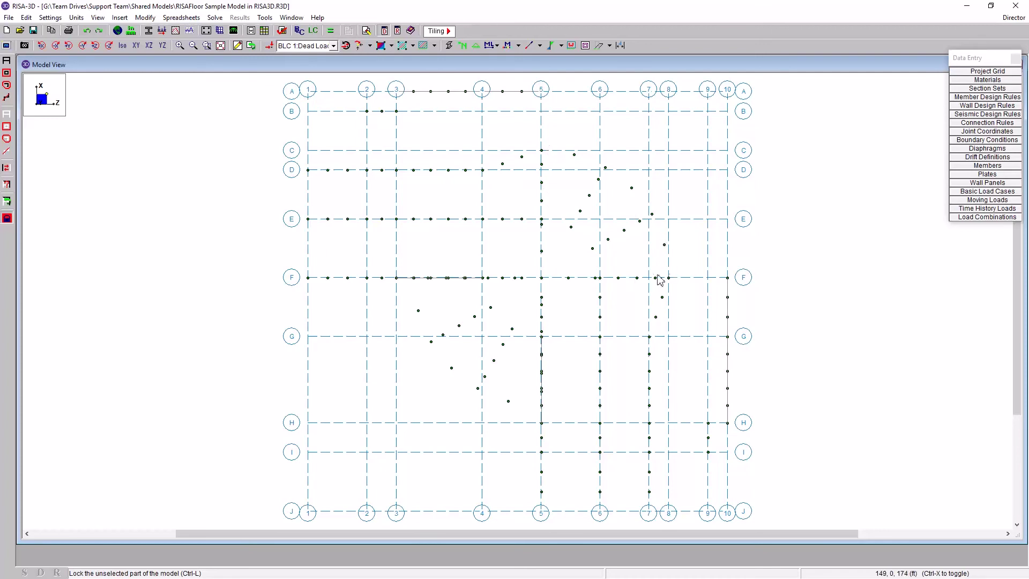
mouse_move(543, 278)
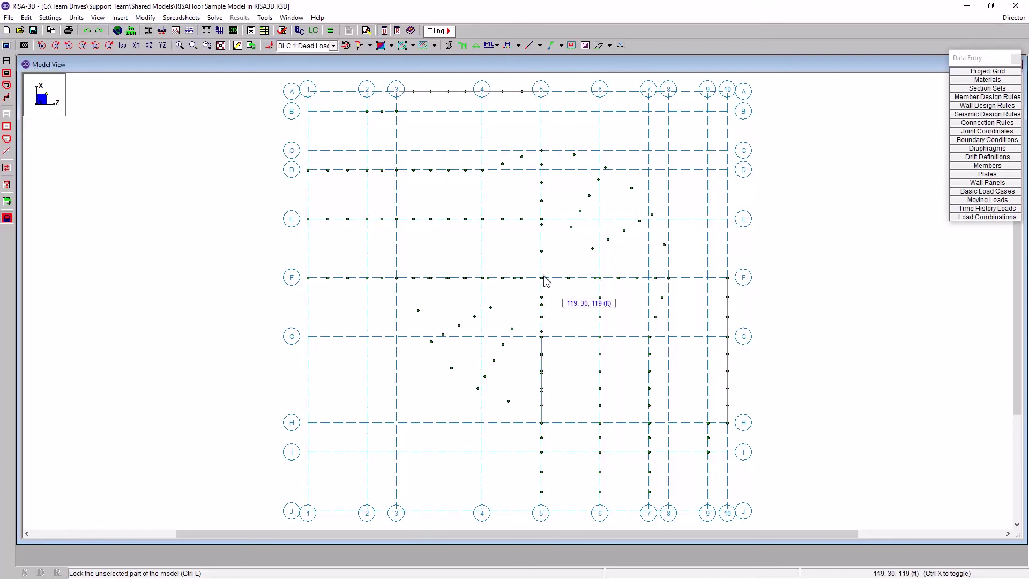
Set AutoMesh plates to gen_Conc3NW concrete at 6 in thickness and apply.
left_click(238, 46)
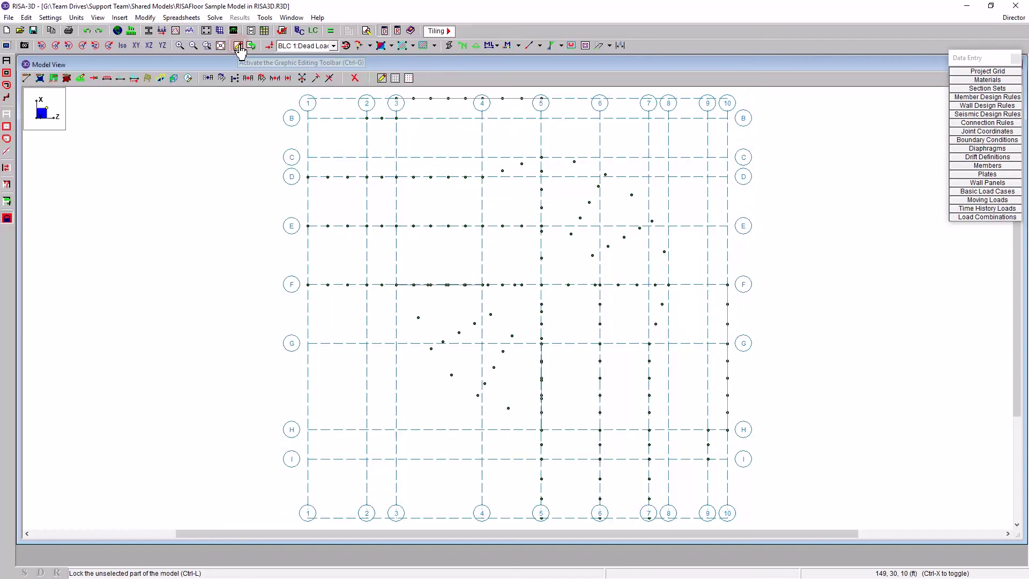
left_click(40, 79)
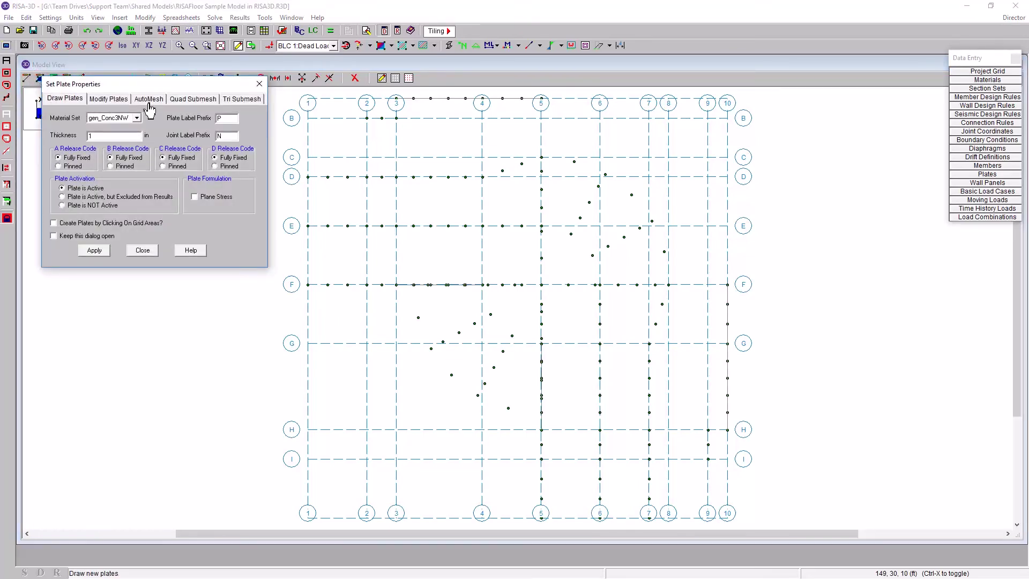
left_click(149, 100)
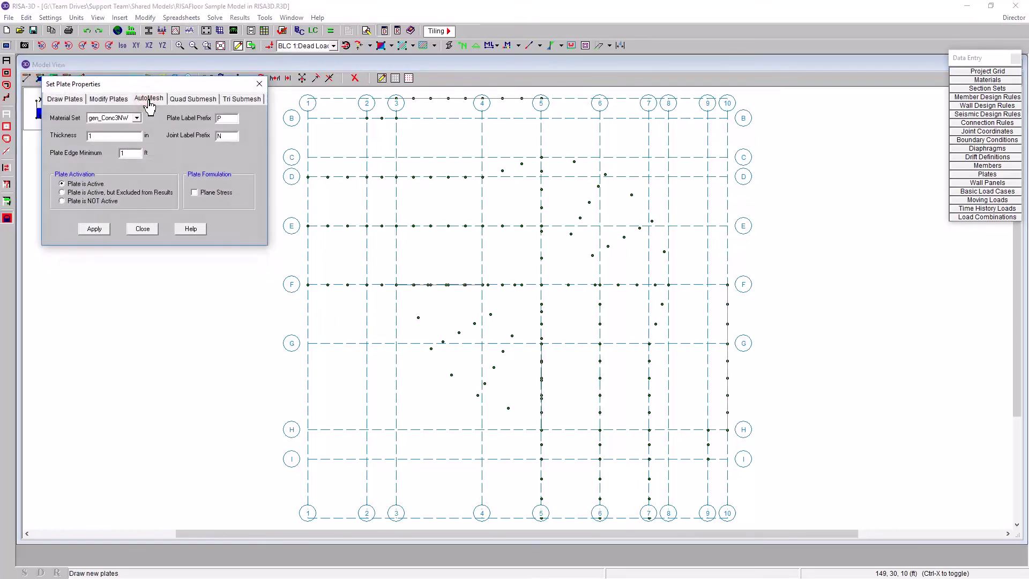
double_click(113, 136)
type("6")
left_click(94, 229)
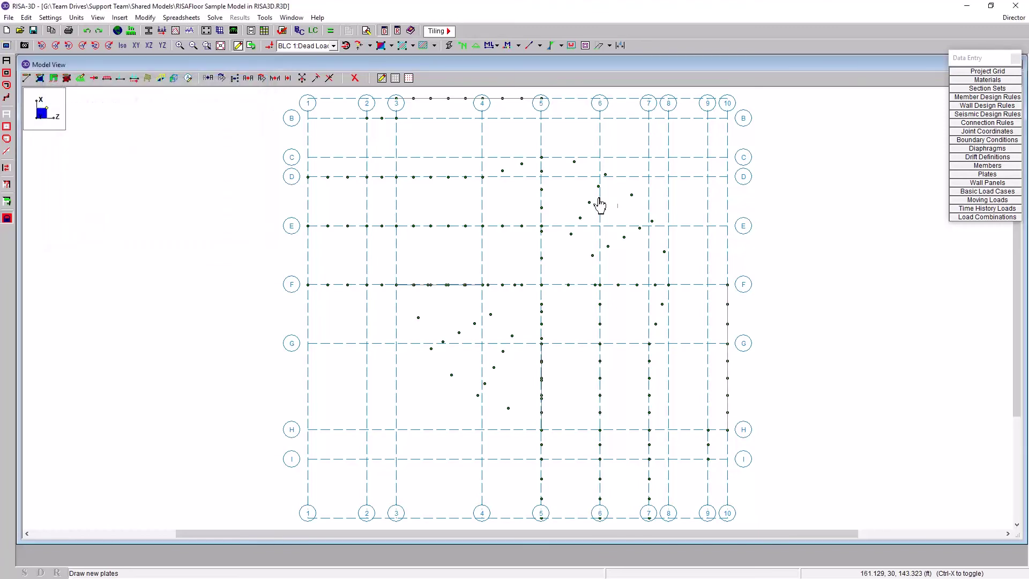
Trace the boundary F/5, C/5, along the curved edge to F/8, and close at F/5 to mesh.
scroll(645, 214, "up", 2)
scroll(645, 214, "up", 1)
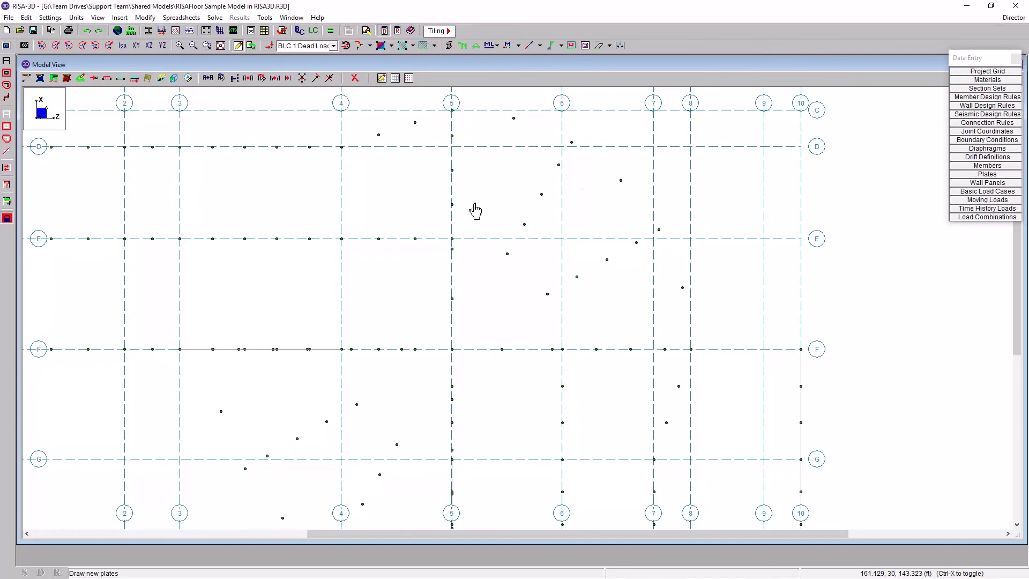
left_click(452, 349)
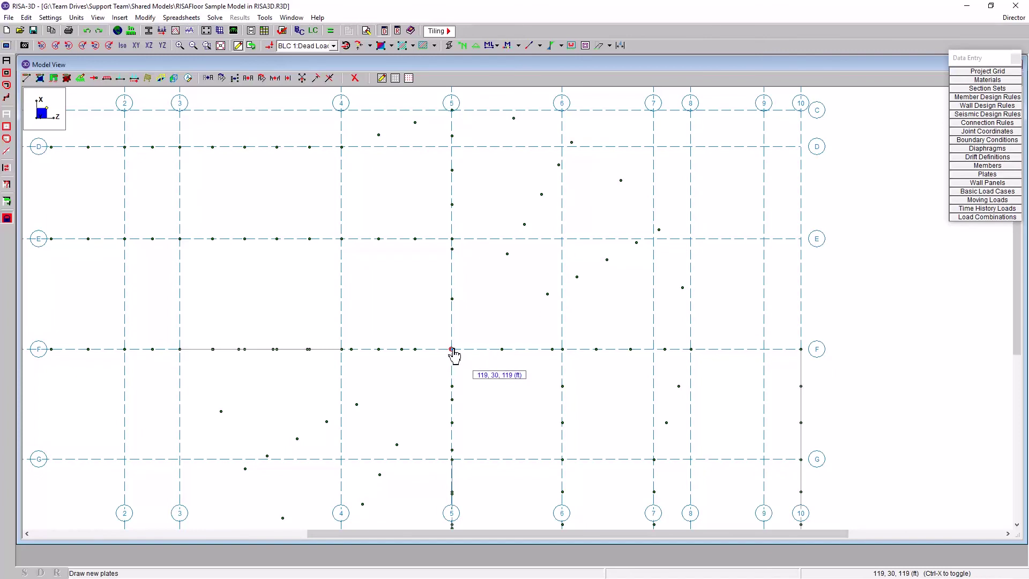
left_click(452, 110)
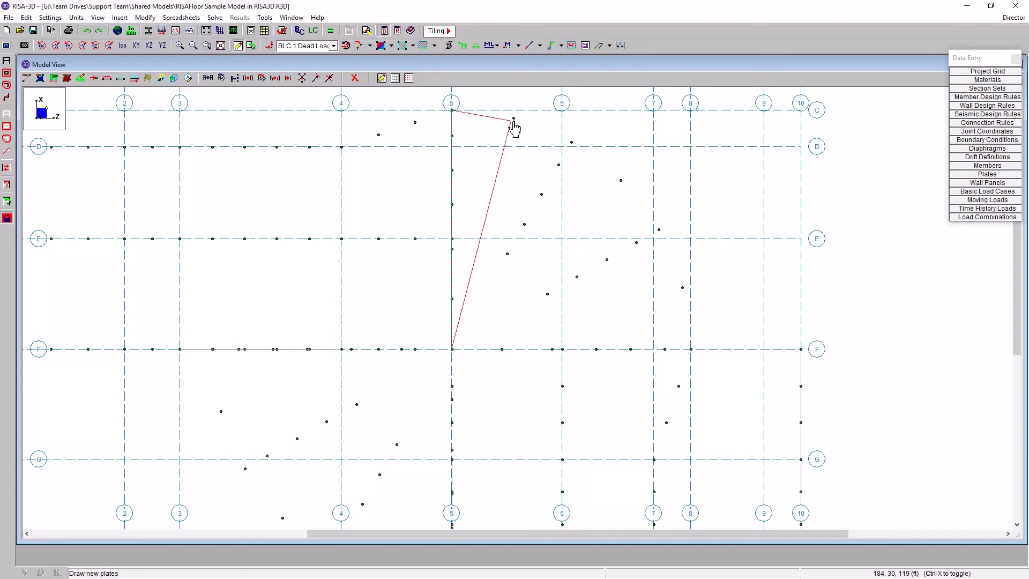
left_click(514, 118)
left_click(572, 143)
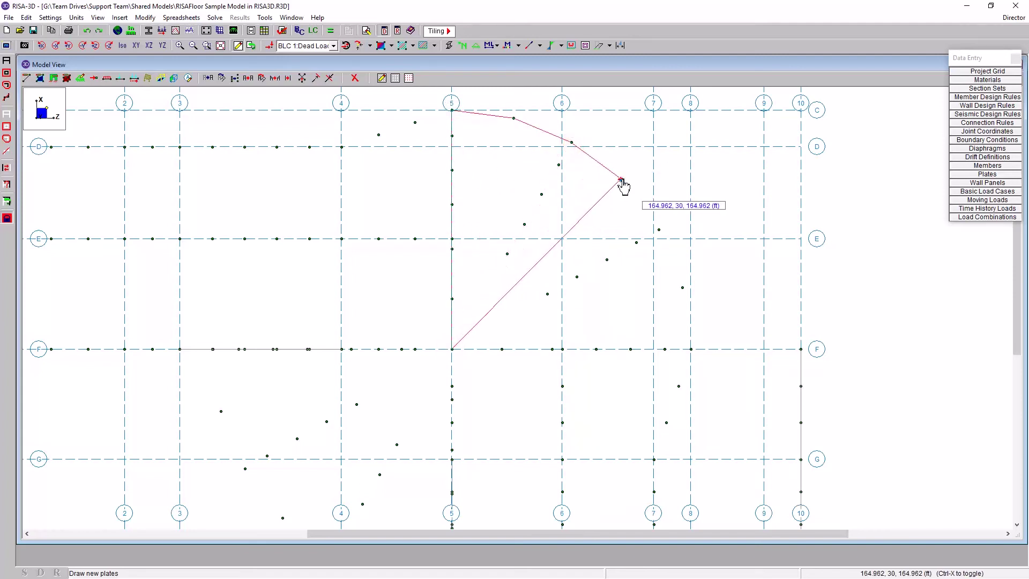
left_click(621, 180)
left_click(659, 230)
left_click(682, 287)
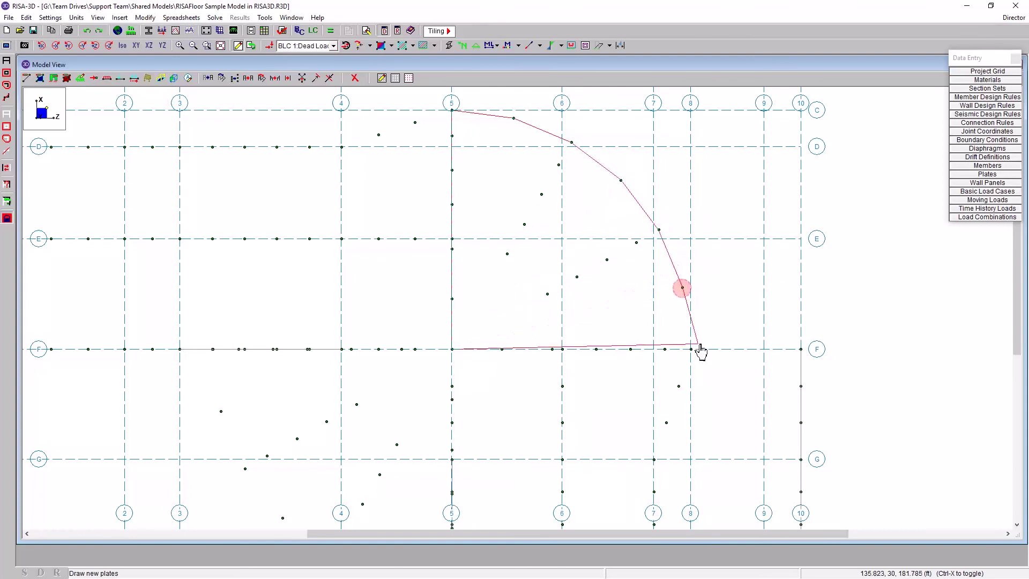
left_click(691, 350)
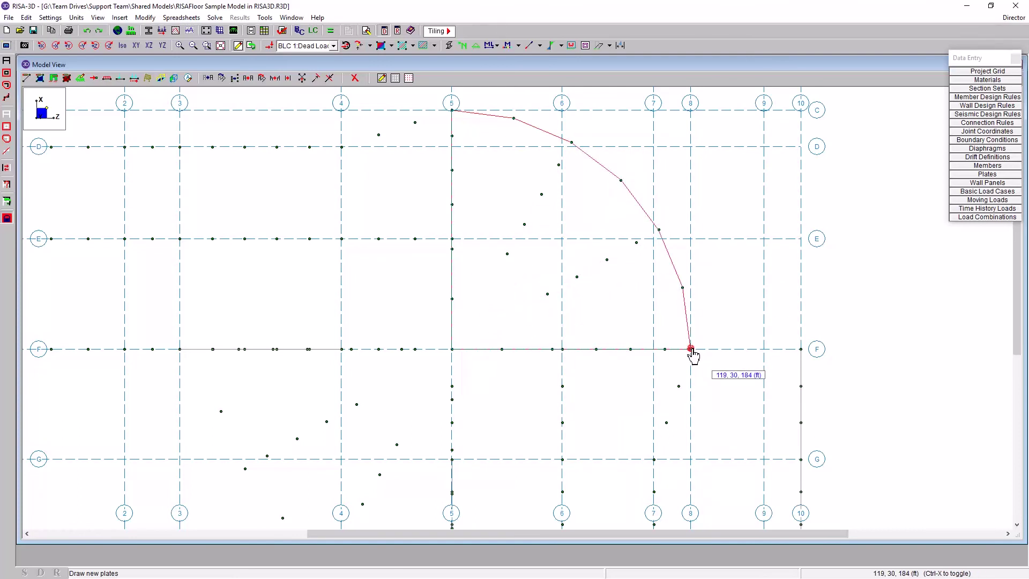
double_click(452, 351)
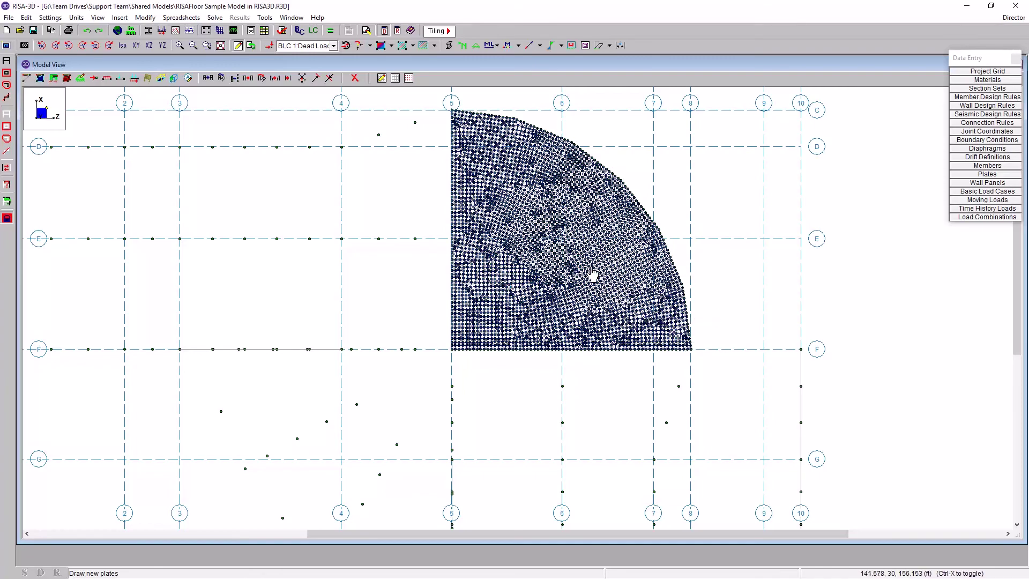
scroll(593, 279, "up", 1)
scroll(544, 268, "up", 3)
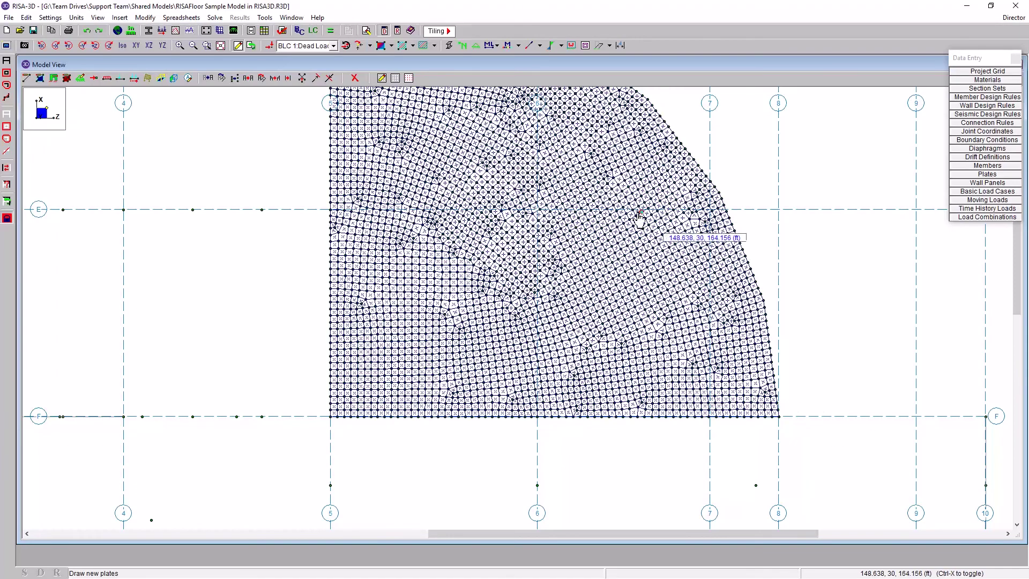
middle_click_drag(638, 222, 643, 356)
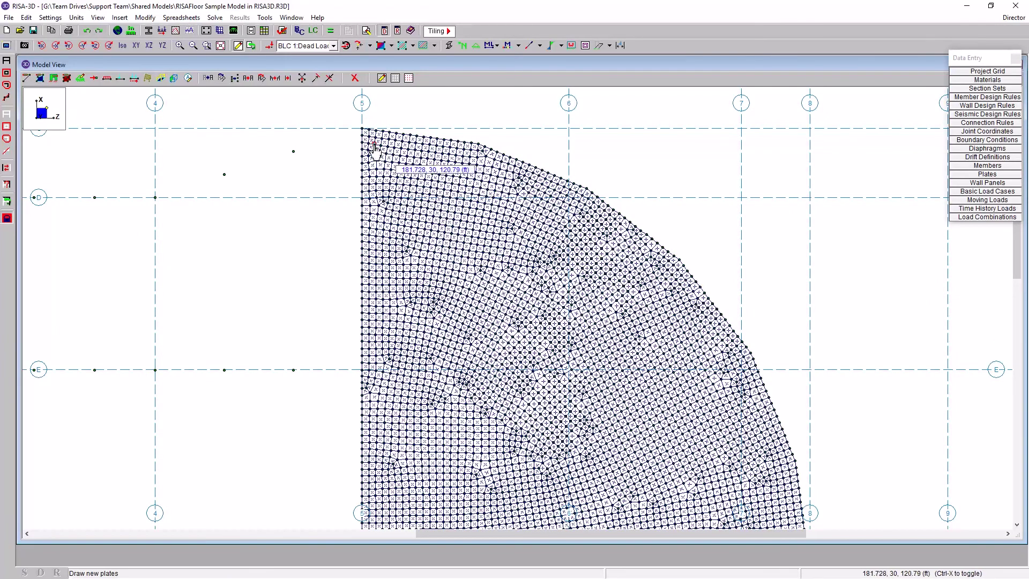
left_click(722, 408)
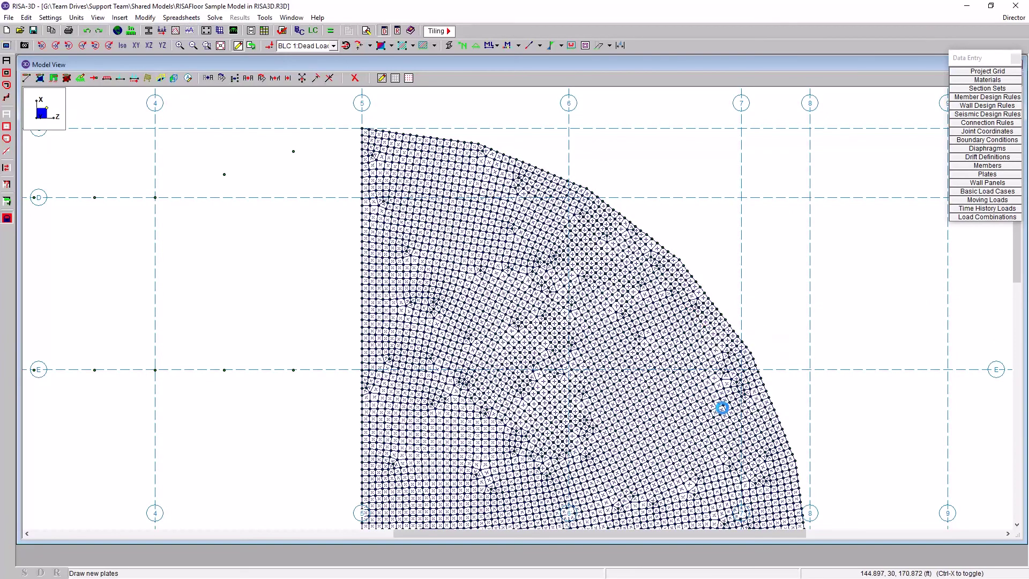
scroll(722, 407, "down", 2)
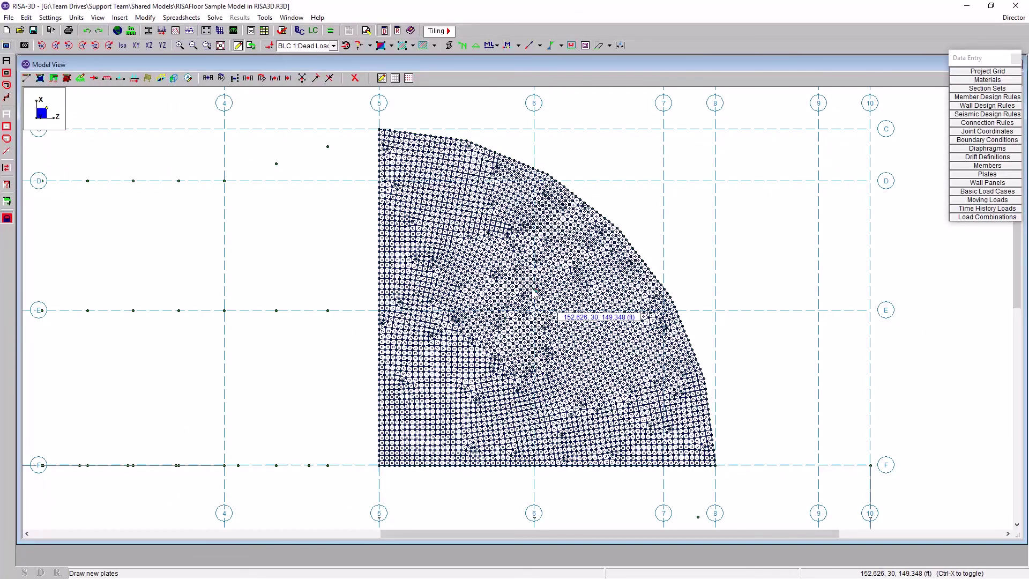
scroll(256, 295, "down", 1)
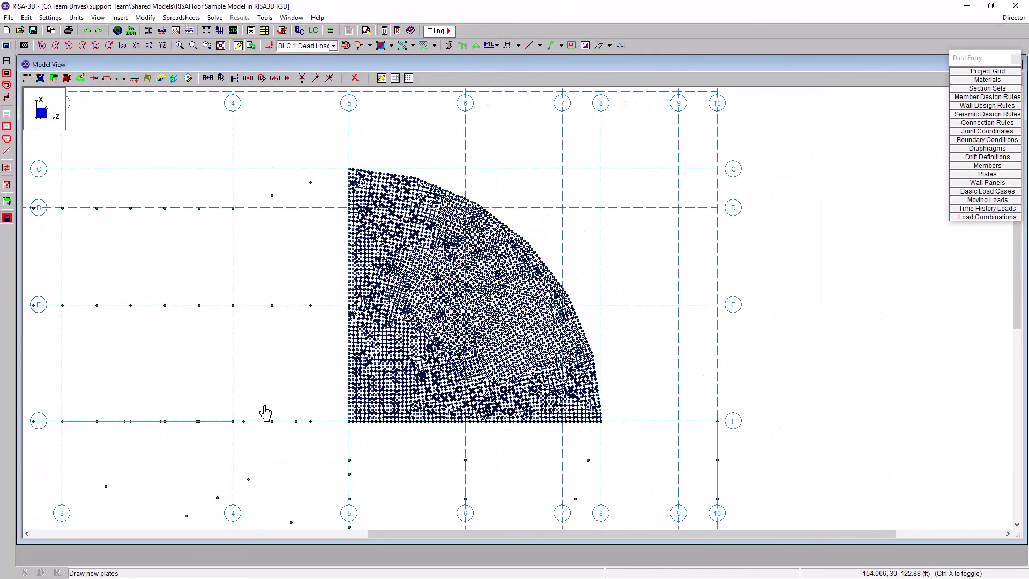
middle_click_drag(265, 414, 182, 152)
scroll(181, 151, "down", 1)
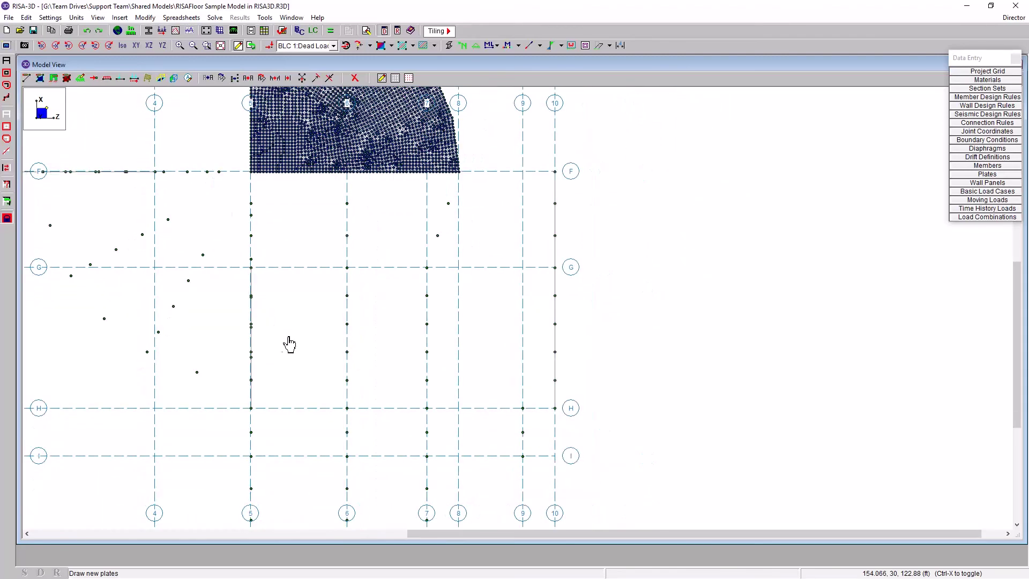
scroll(507, 396, "down", 1)
middle_click_drag(425, 393, 412, 370)
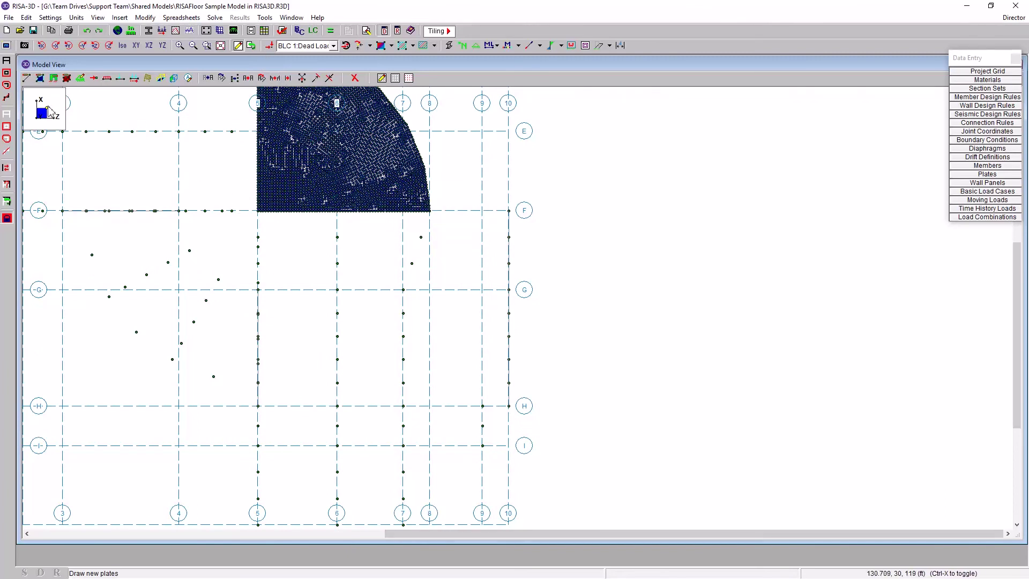
Reapply AutoMesh properties and outline plates through I7, J7, J5, F5, F10, H10, H9, back to I7.
left_click(40, 78)
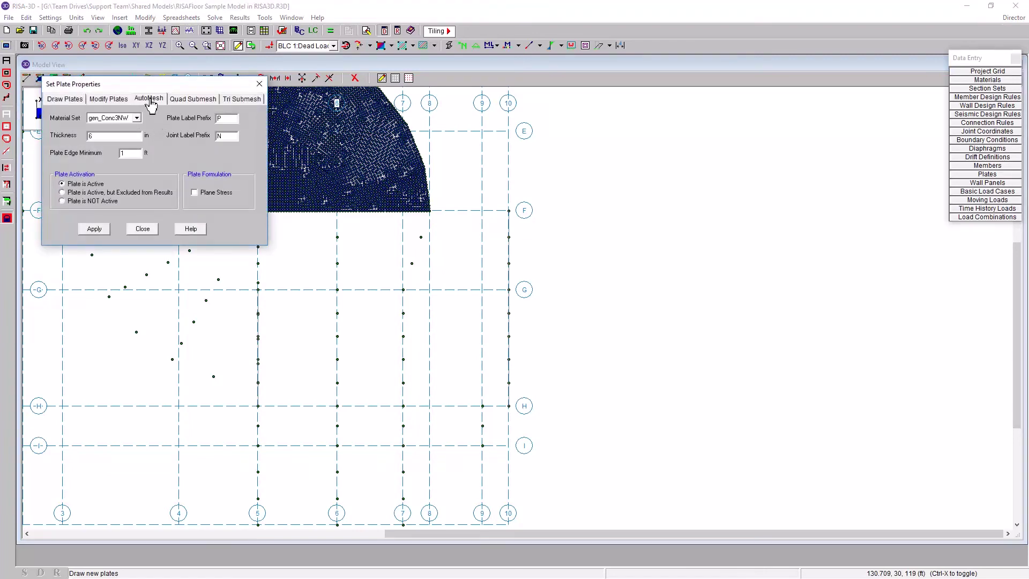
left_click(94, 229)
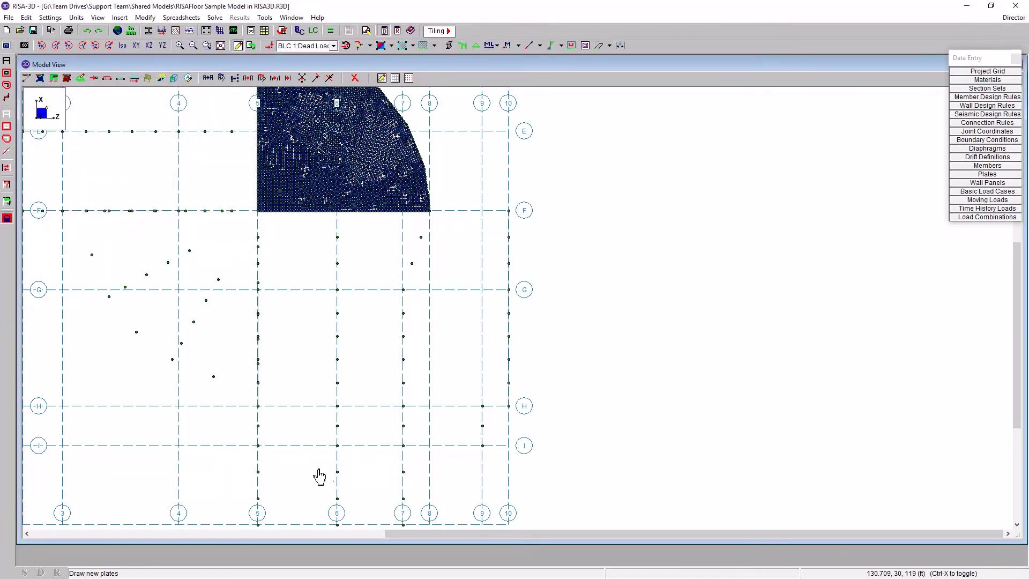
scroll(421, 456, "down", 3)
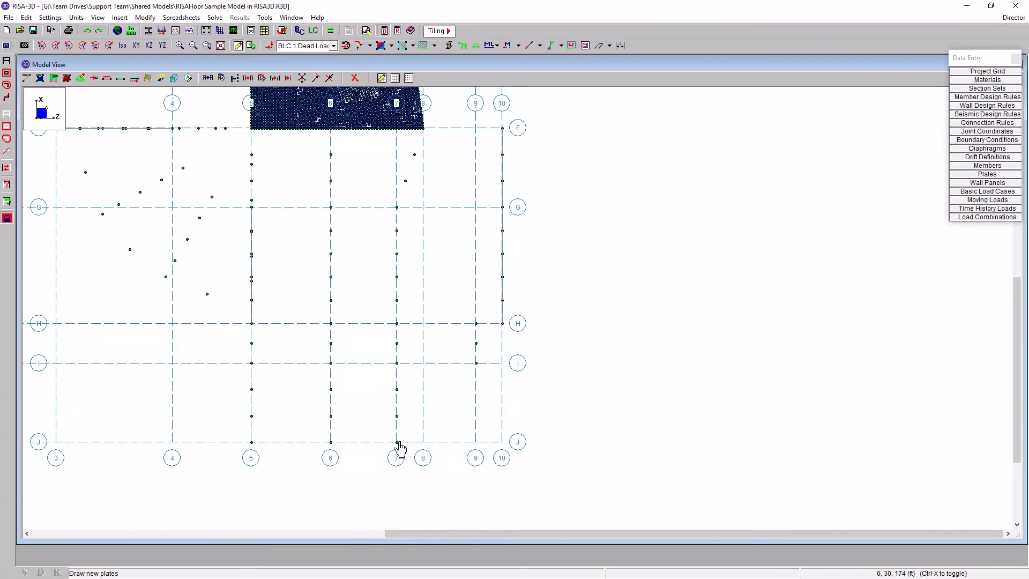
left_click(397, 363)
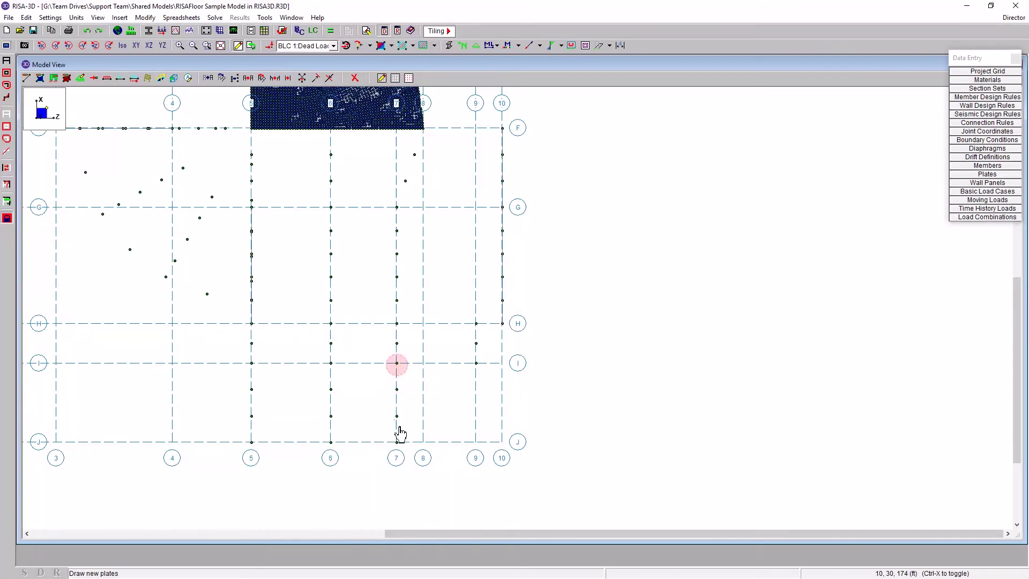
left_click(397, 442)
left_click(251, 443)
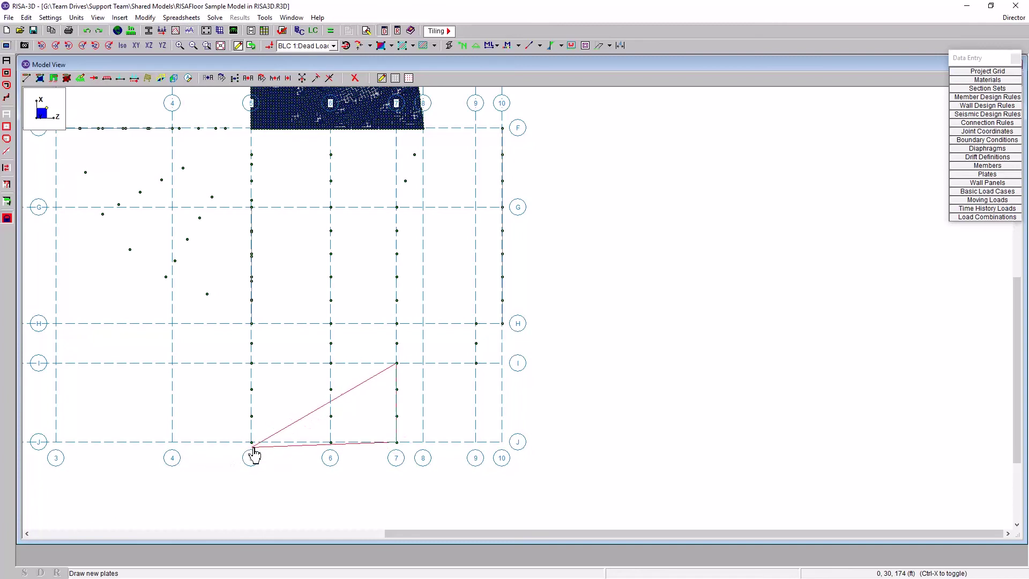
left_click(252, 128)
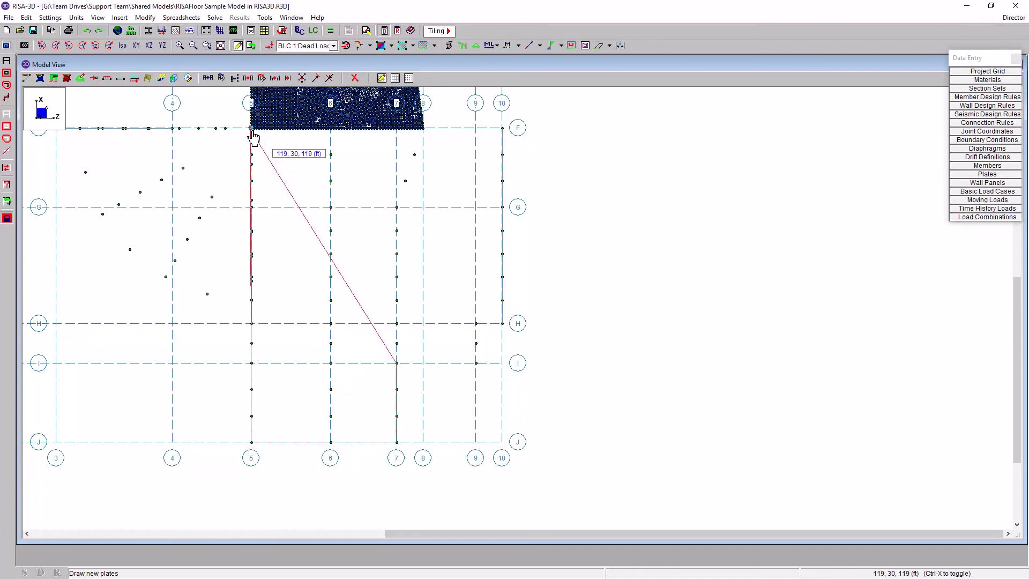
left_click(503, 130)
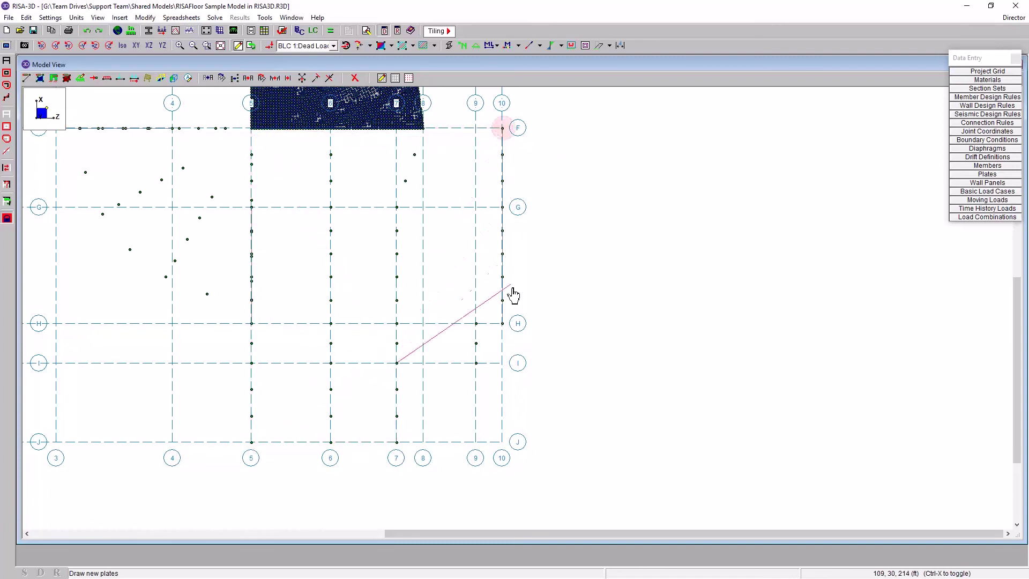
left_click(502, 325)
left_click(476, 323)
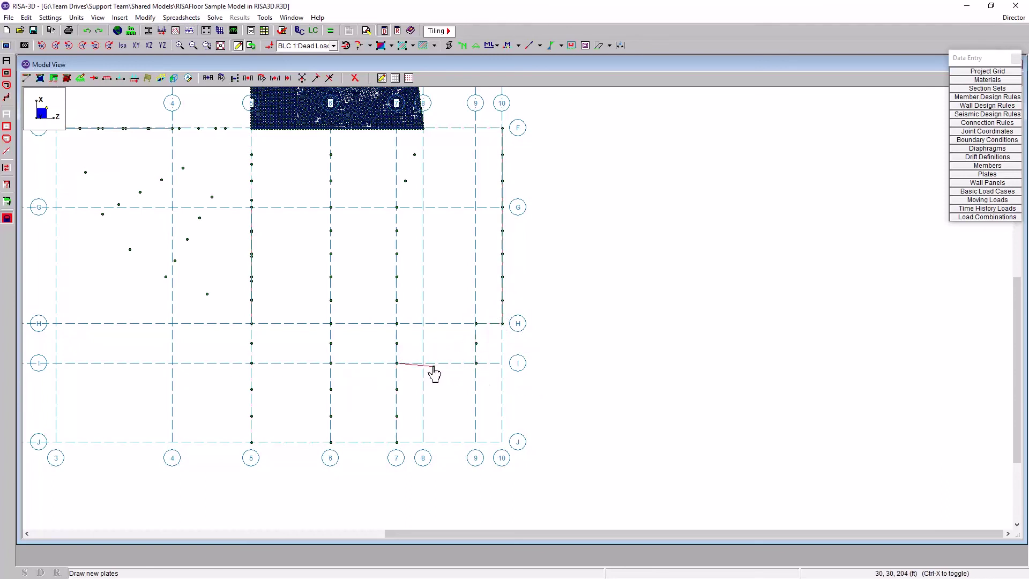
left_click(397, 363)
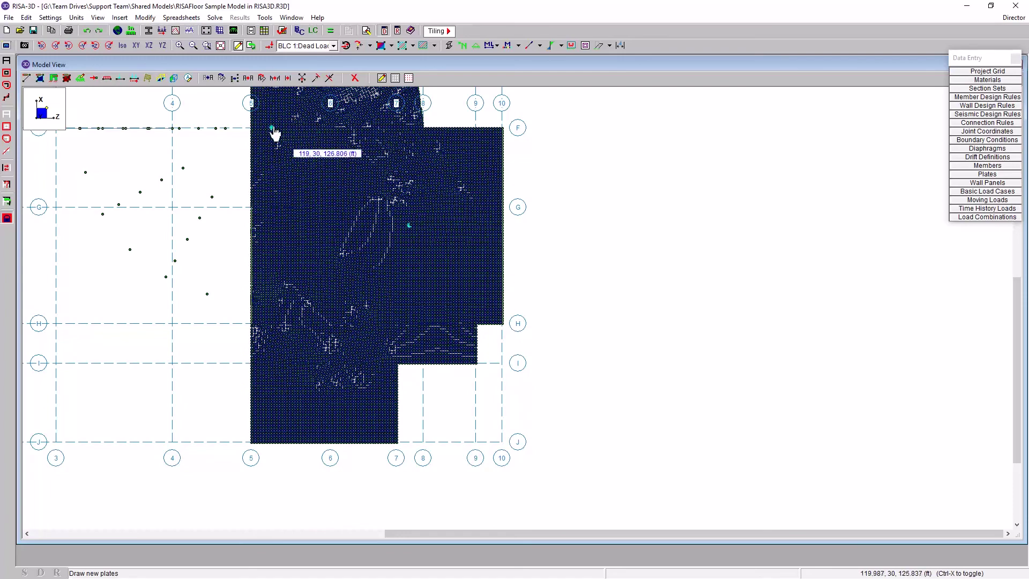
Zoom out over the roof to review the newly meshed region.
scroll(272, 131, "up", 1)
scroll(278, 130, "up", 2)
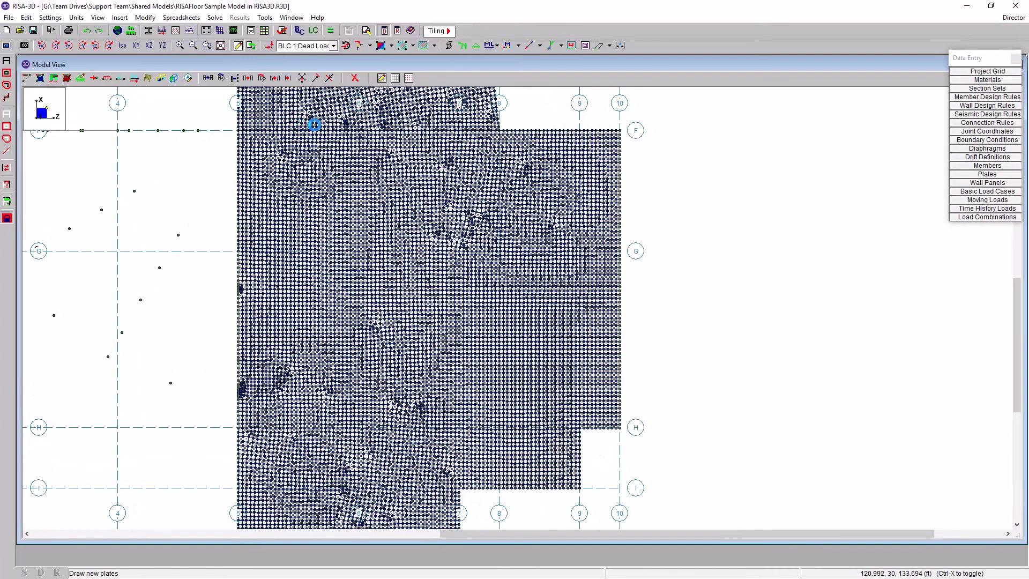
scroll(298, 124, "up", 2)
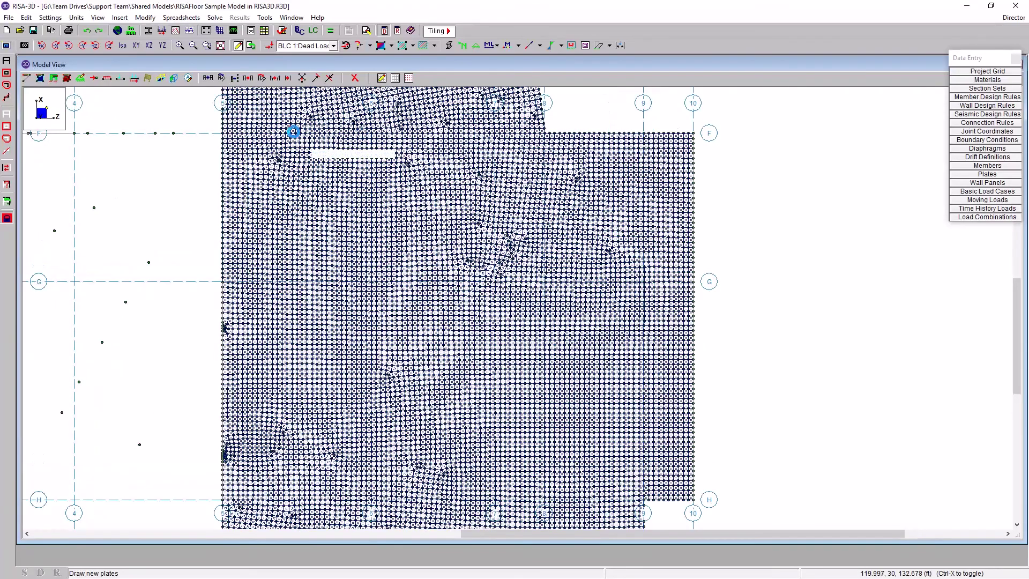
scroll(276, 142, "up", 2)
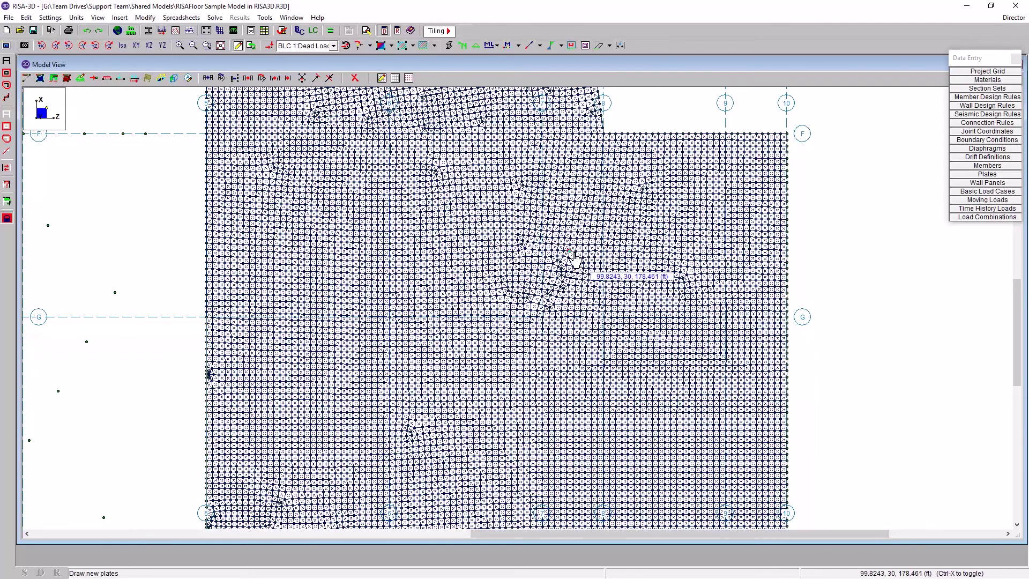
left_click(583, 333)
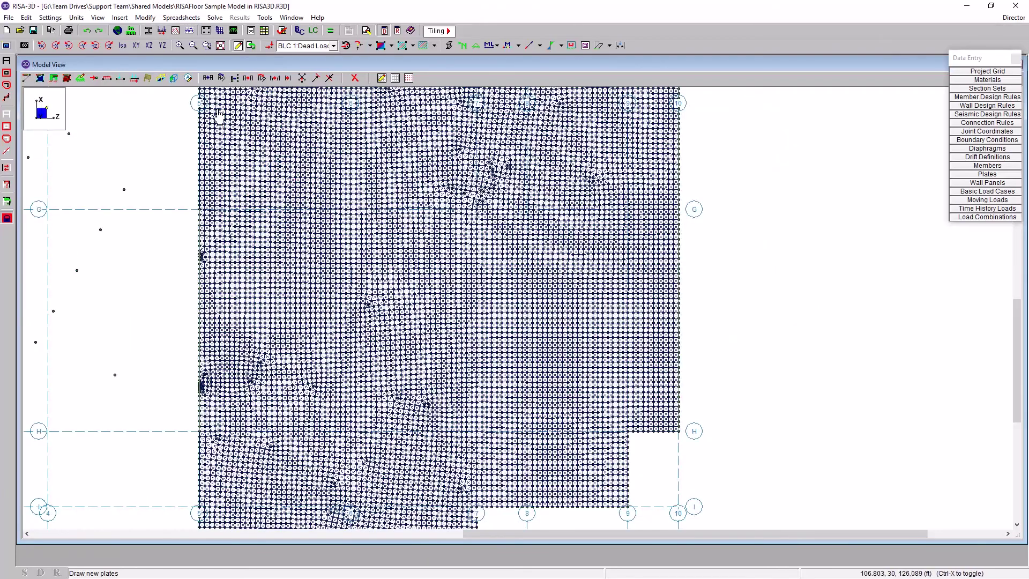
Switch to isometric view and recall the 'ALL Nodes, Columns, and Walls' selection state.
left_click(123, 45)
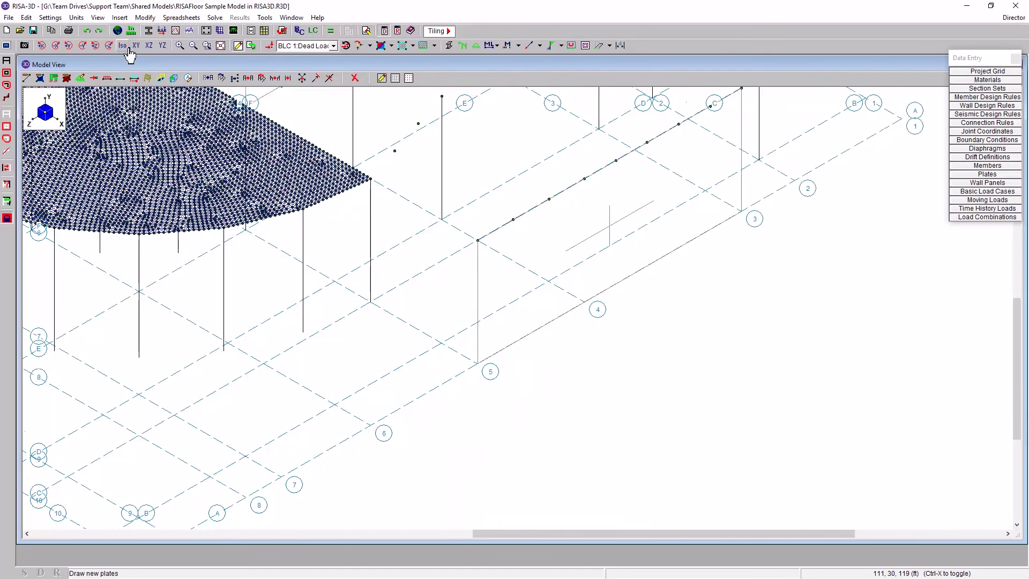
middle_click_drag(211, 253, 542, 347)
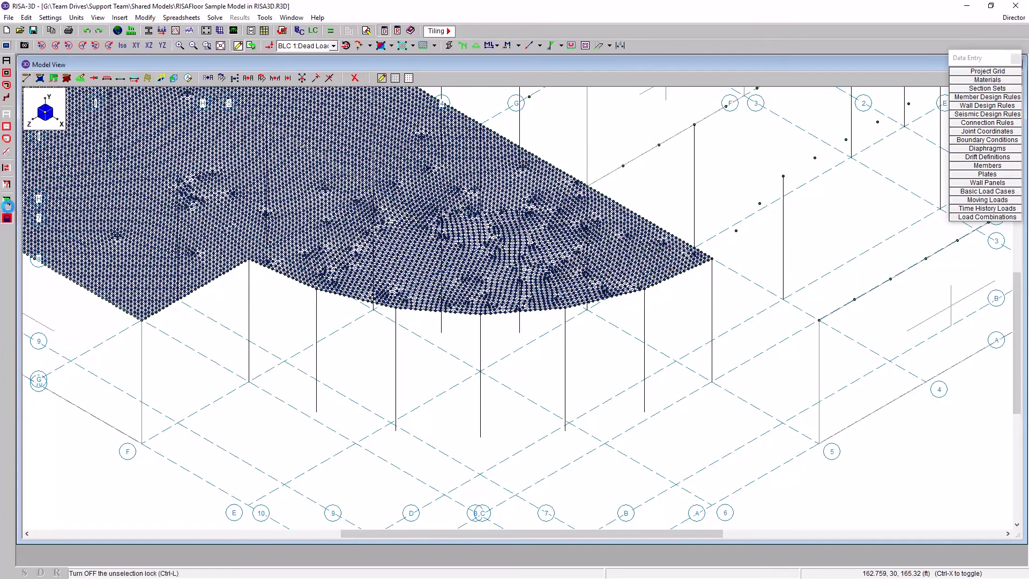
left_click(8, 202)
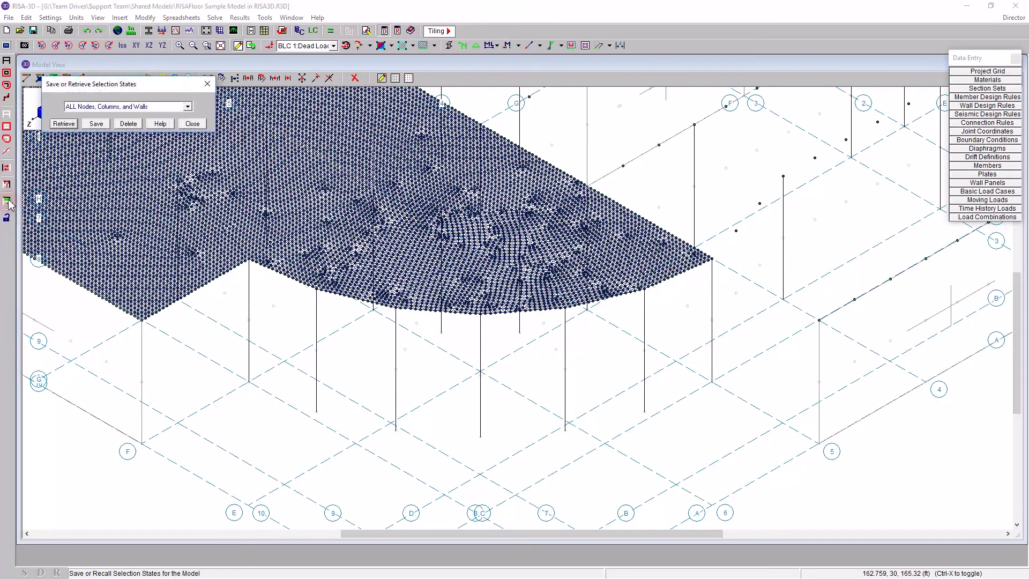
left_click(65, 124)
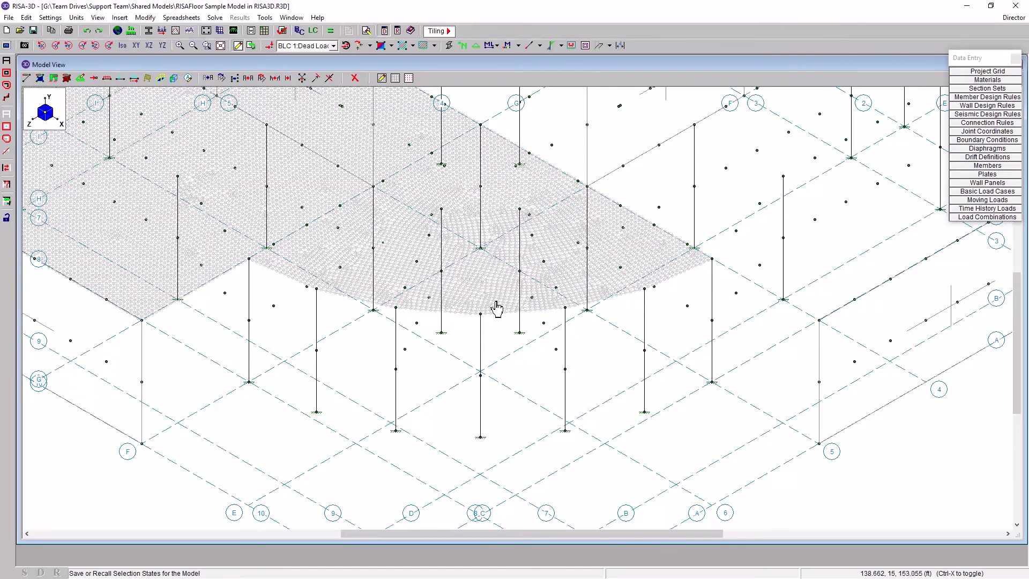
scroll(450, 265, "up", 1)
scroll(487, 298, "up", 1)
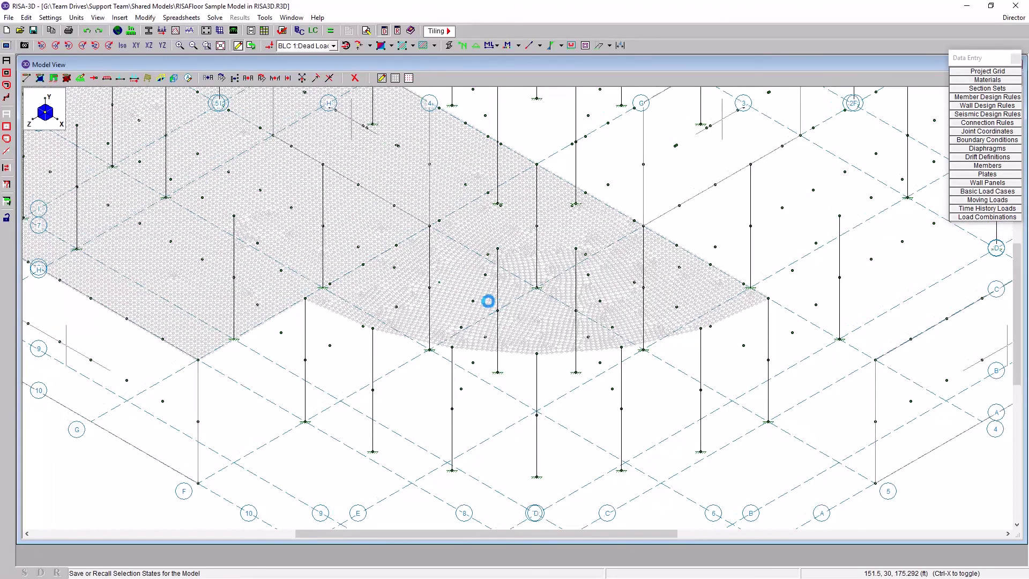
scroll(430, 272, "down", 1)
scroll(414, 290, "down", 1)
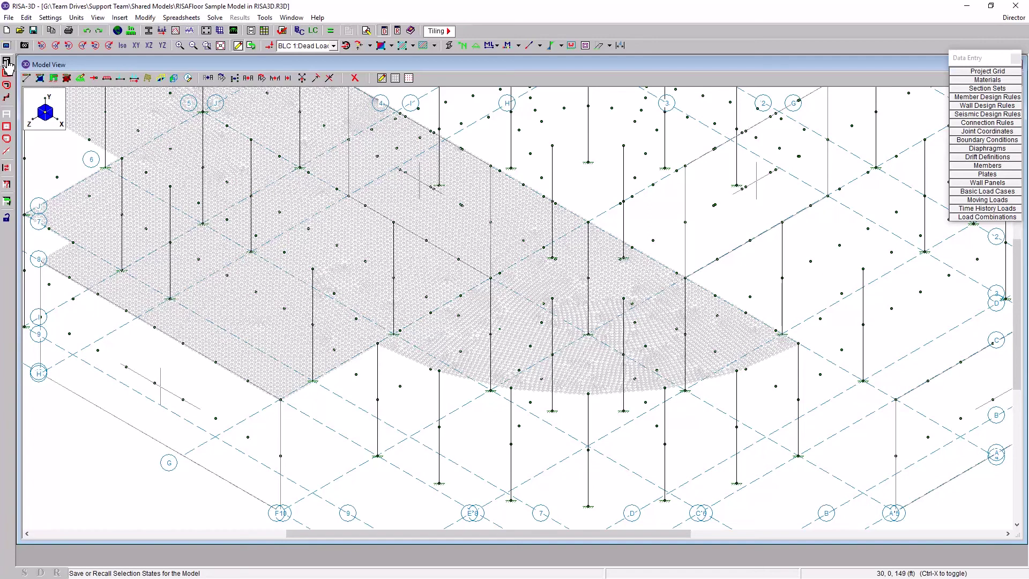
Select the entire model, including all 13,294 plates, and zoom in on the roof mesh.
left_click(6, 60)
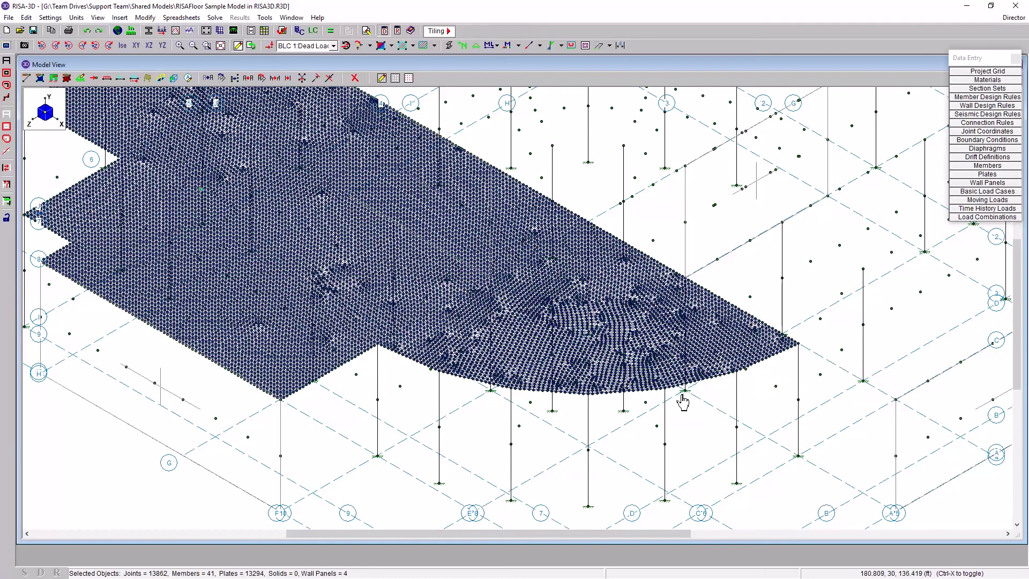
scroll(591, 401, "up", 1)
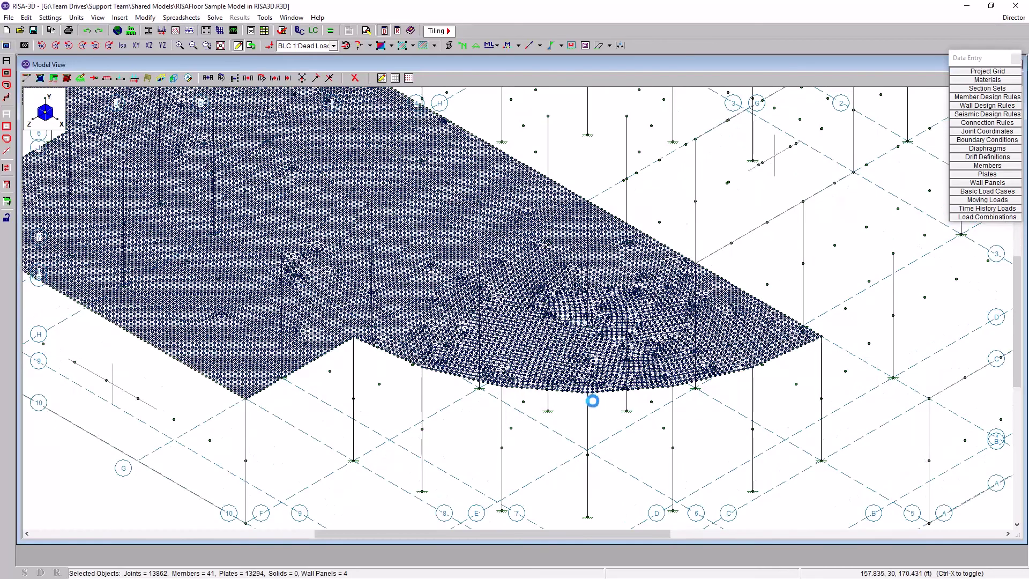
scroll(591, 399, "up", 2)
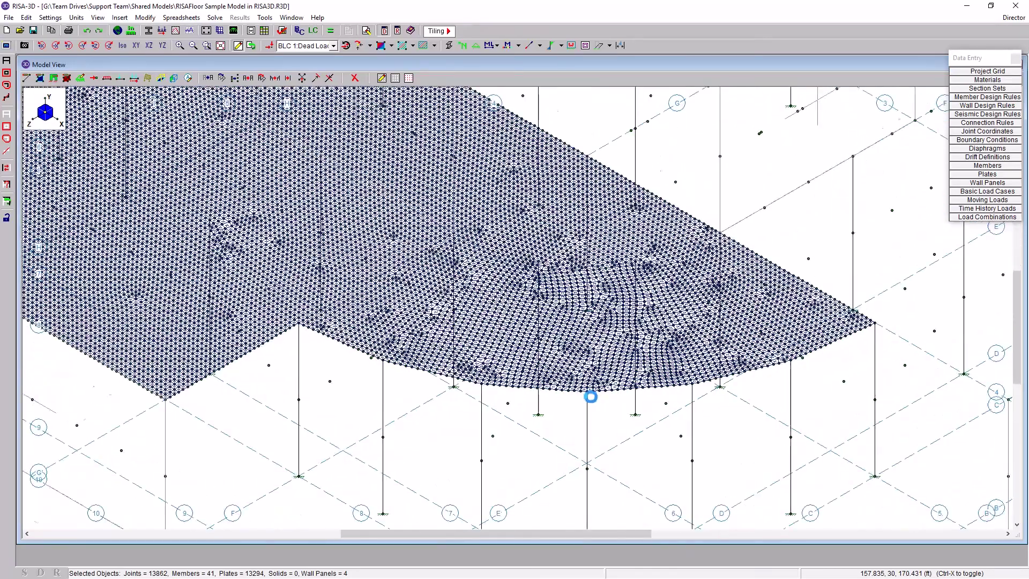
scroll(591, 397, "up", 4)
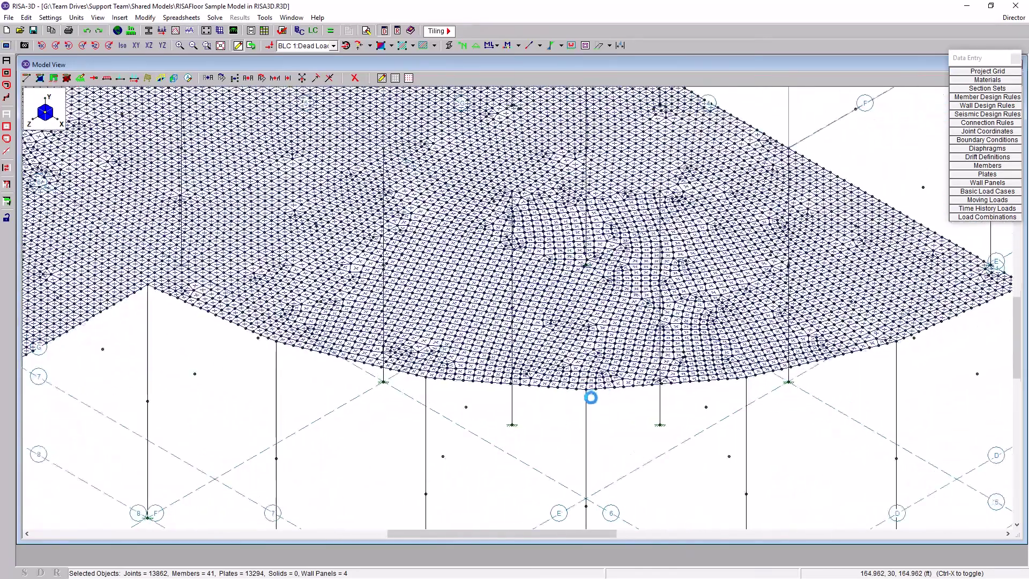
scroll(590, 397, "up", 2)
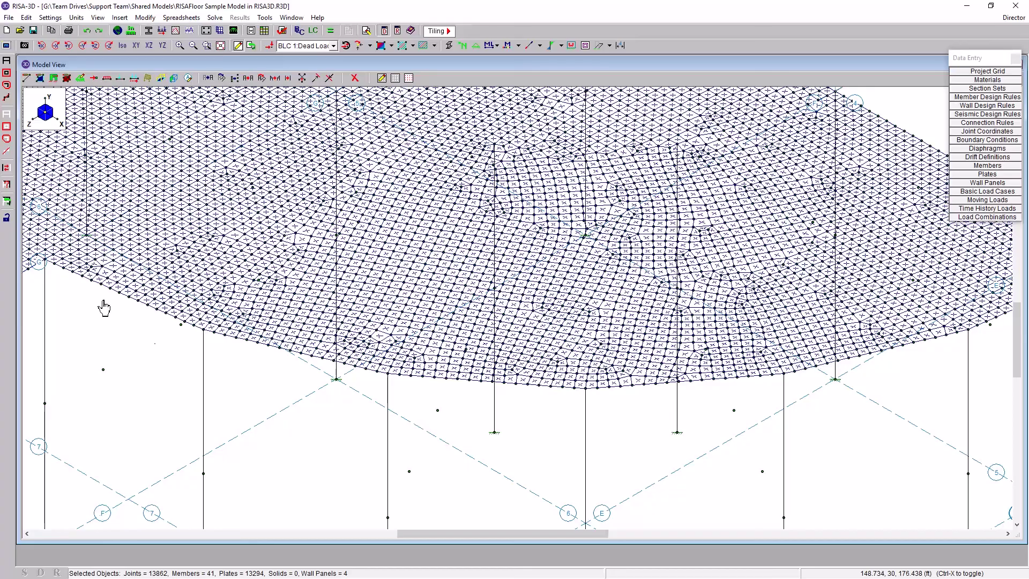
scroll(668, 365, "down", 1)
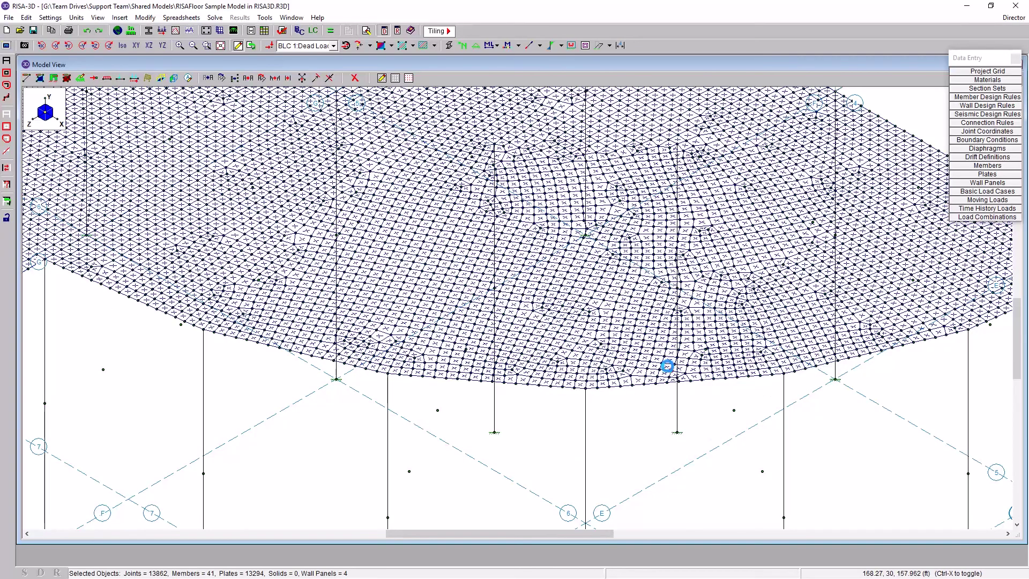
scroll(676, 363, "down", 1)
scroll(473, 266, "up", 1)
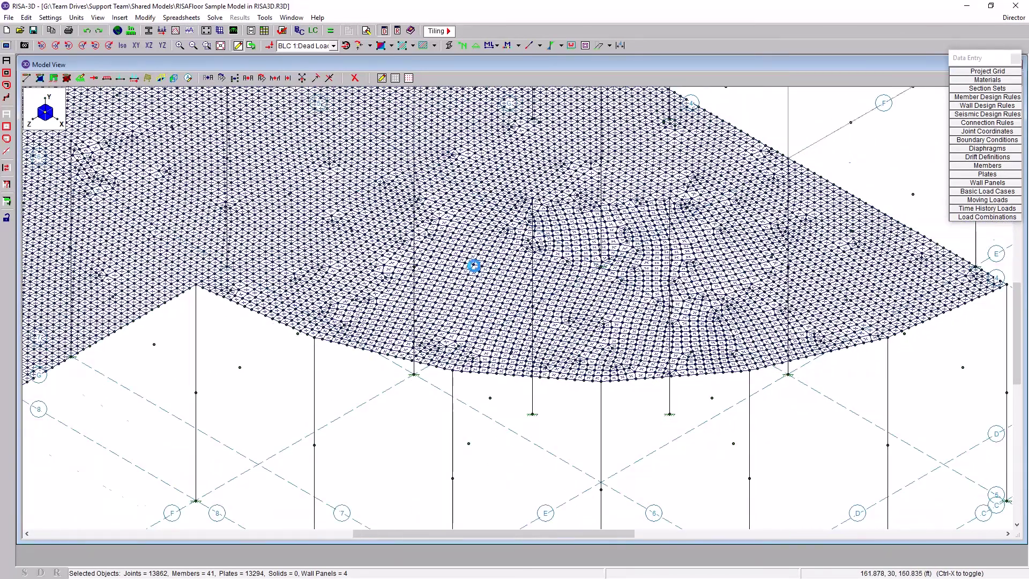
scroll(381, 248, "down", 1)
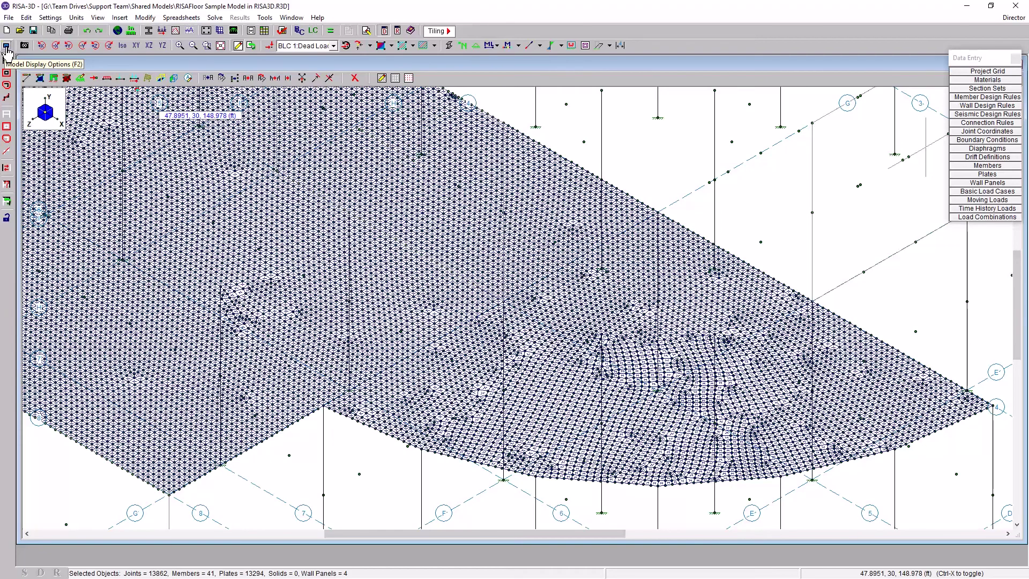
Set the plate Color Basis to Contours in Model Display Options and rotate the view.
left_click(6, 47)
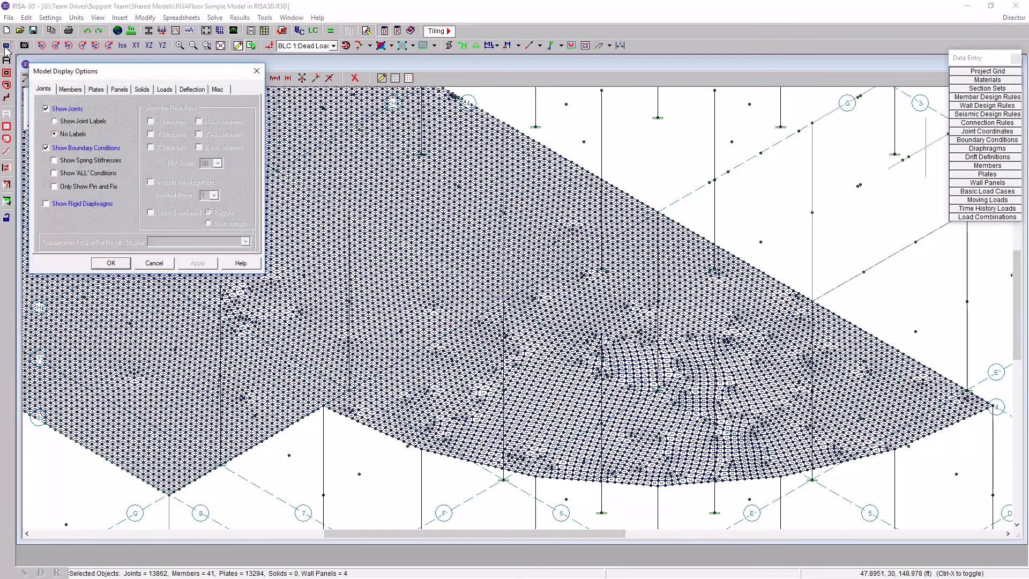
left_click(96, 91)
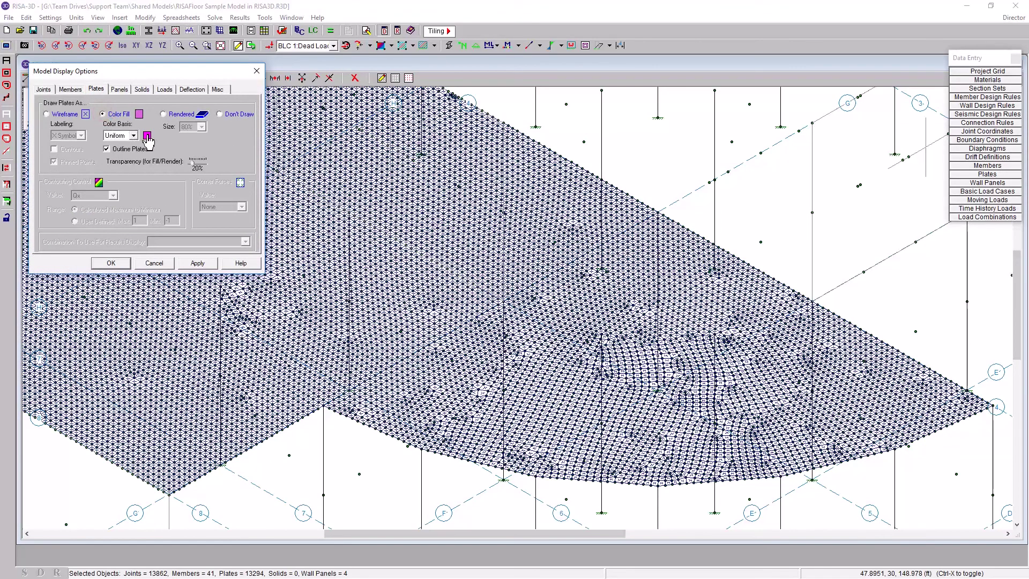
left_click(123, 139)
left_click(128, 164)
left_click(111, 263)
scroll(343, 274, "down", 1)
middle_click_drag(364, 198, 363, 301, "shift")
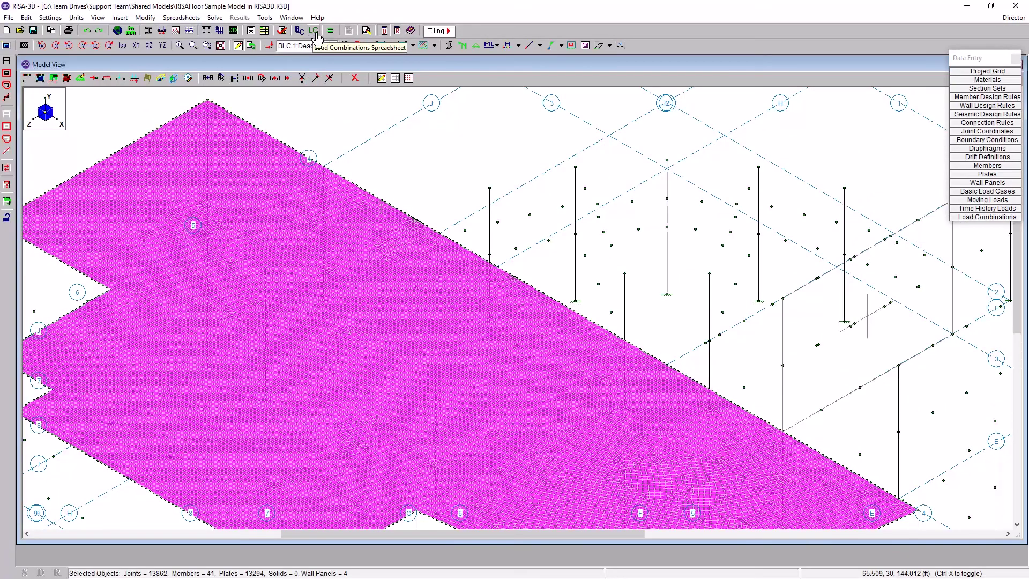
left_click(316, 33)
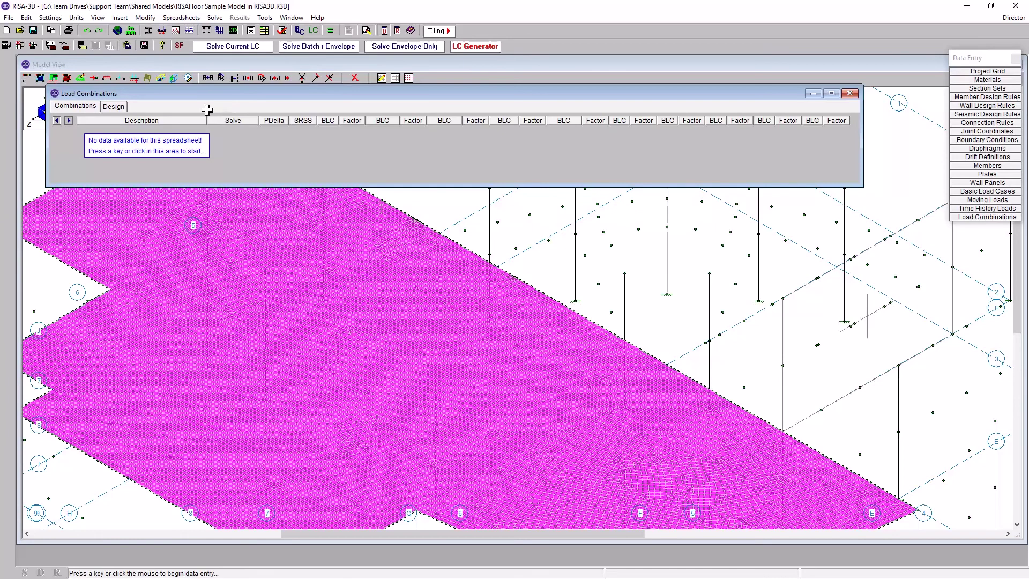
Add load combination 1, described 'dl', using BLC 1 with factor 1.
left_click(300, 31)
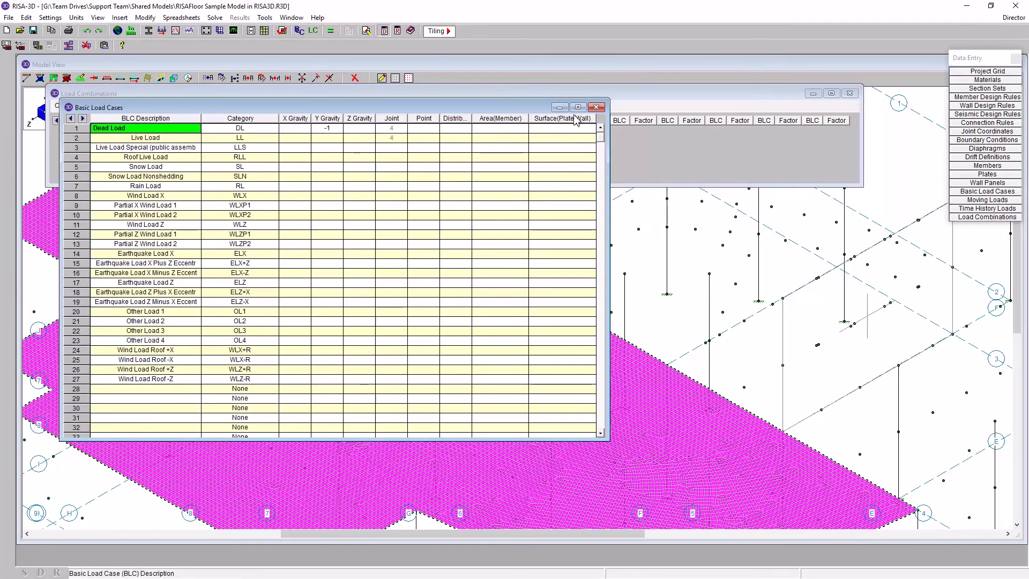
left_click(596, 107)
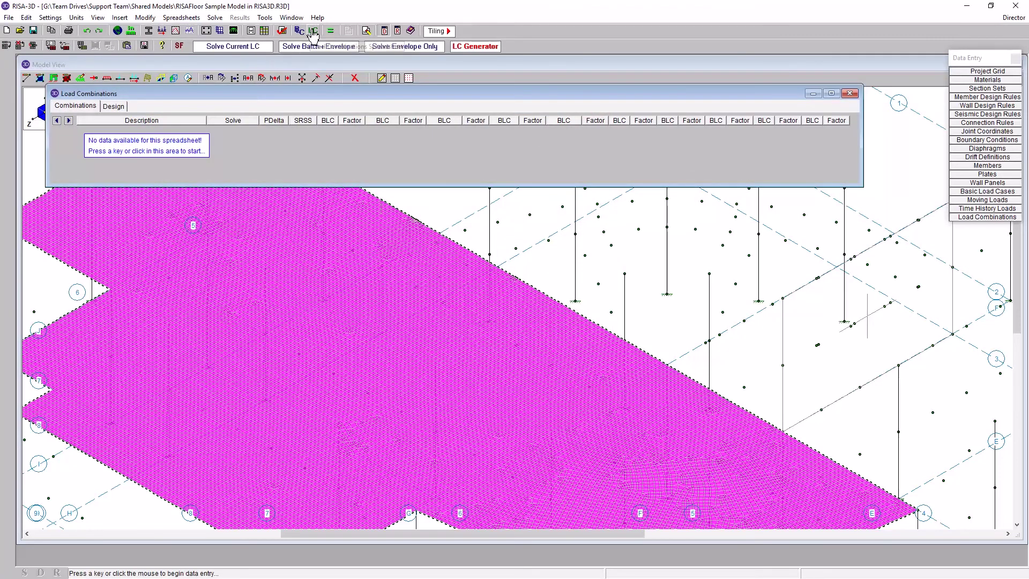
left_click(153, 142)
left_click(328, 130)
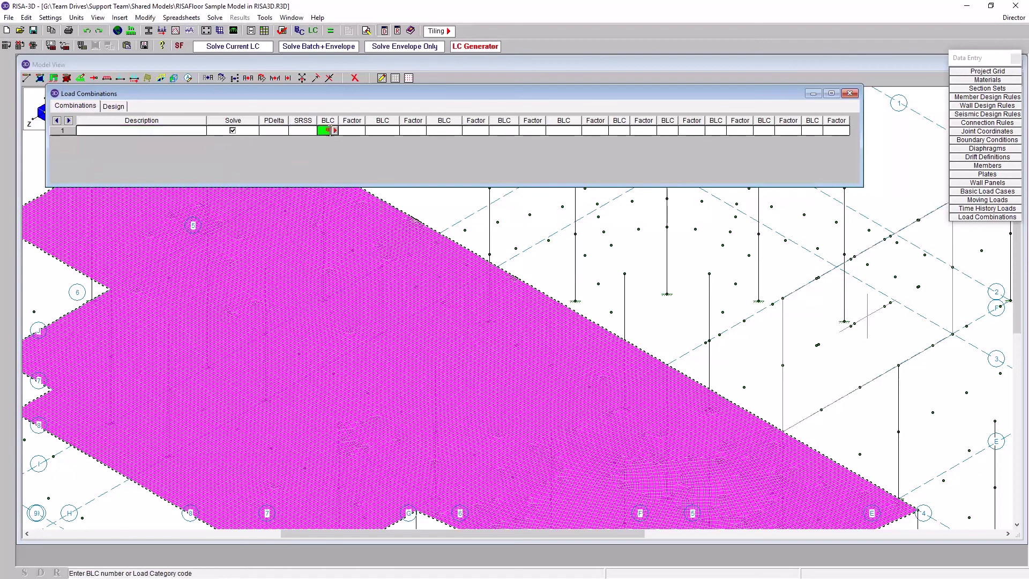
type("1")
left_click(345, 131)
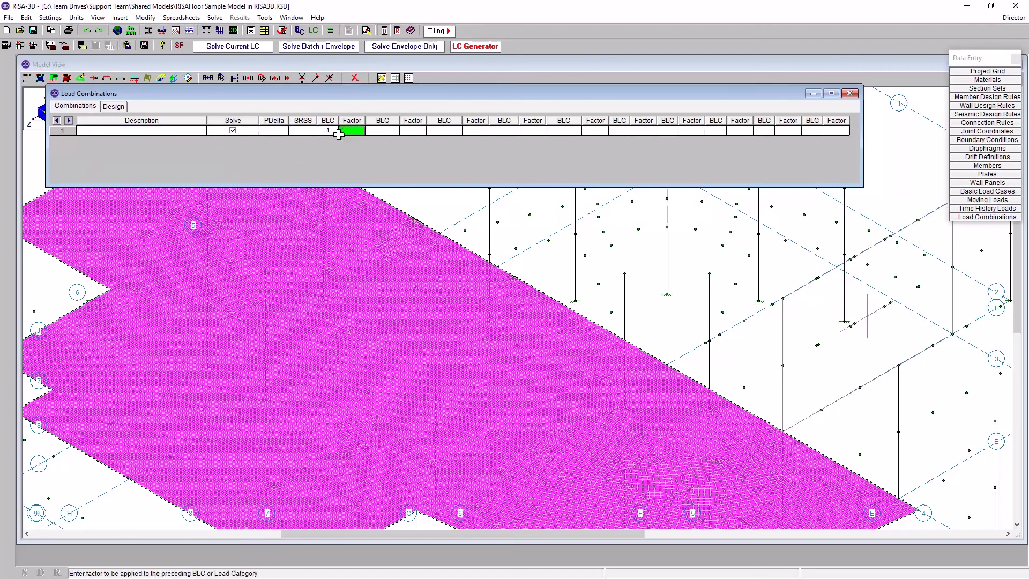
type("1")
left_click(300, 132)
left_click(189, 131)
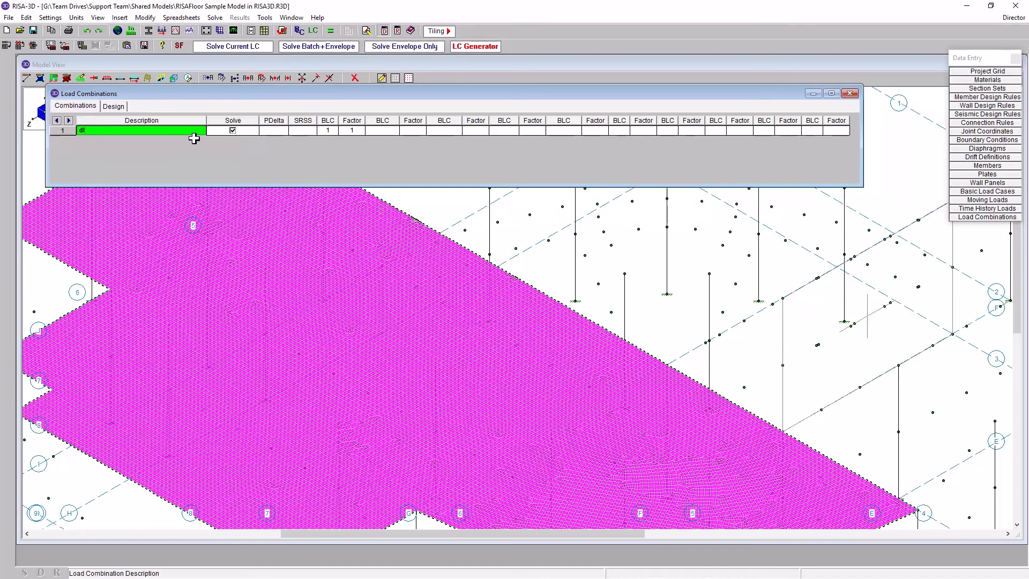
key("Tab")
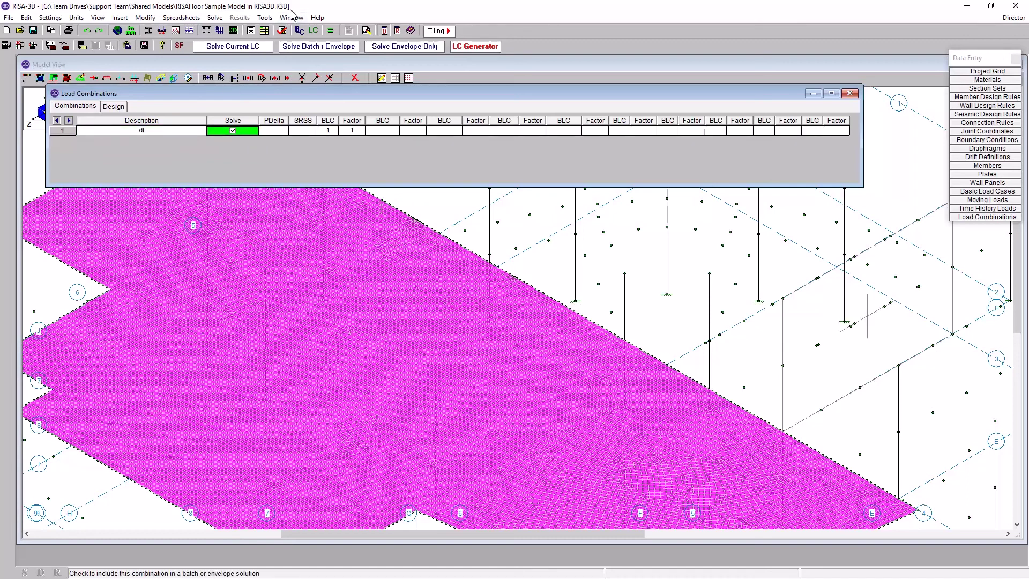
left_click(332, 33)
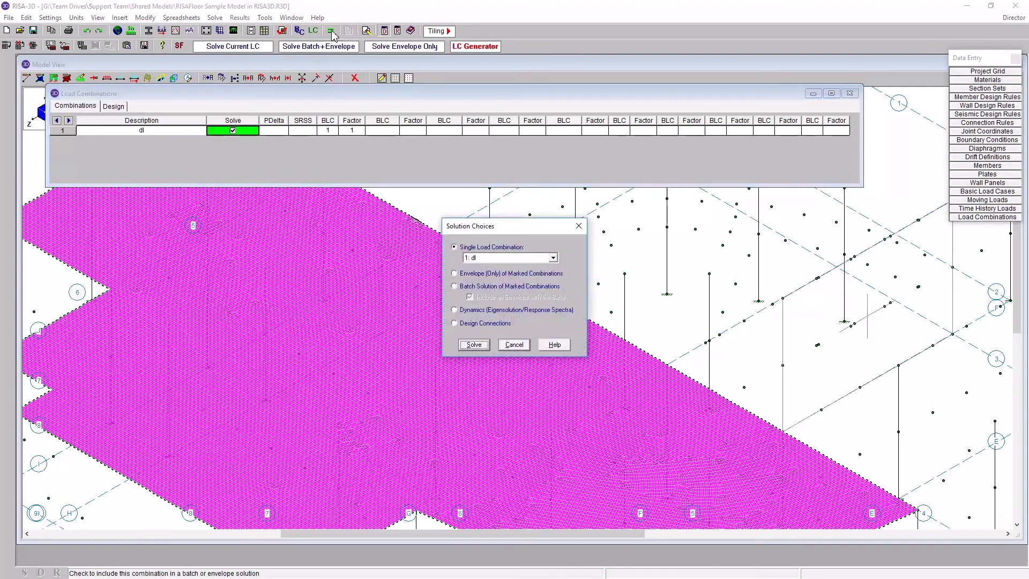
Solve combination 1 'dl' and decline a new view of locked joints.
left_click(476, 346)
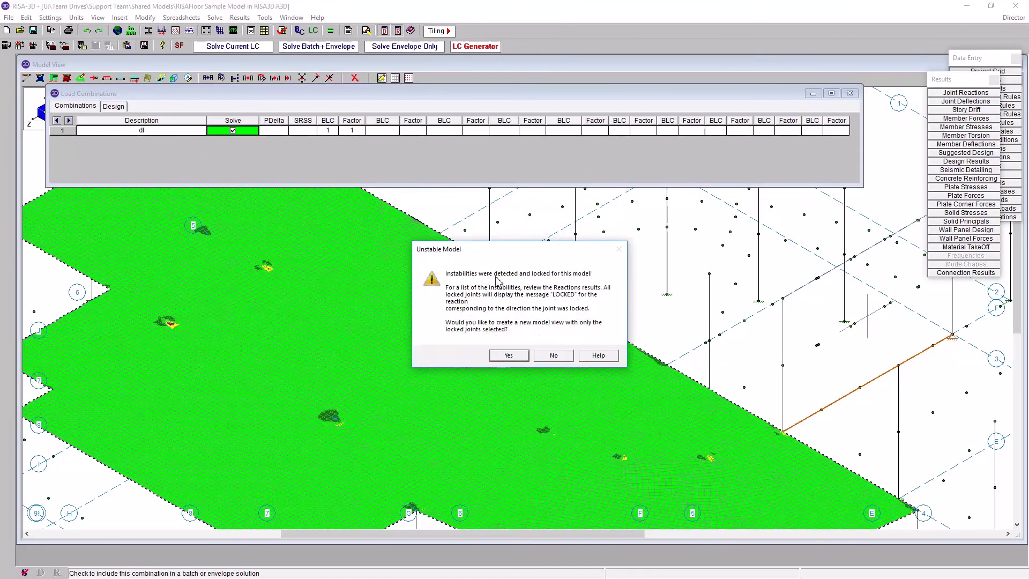
left_click(553, 356)
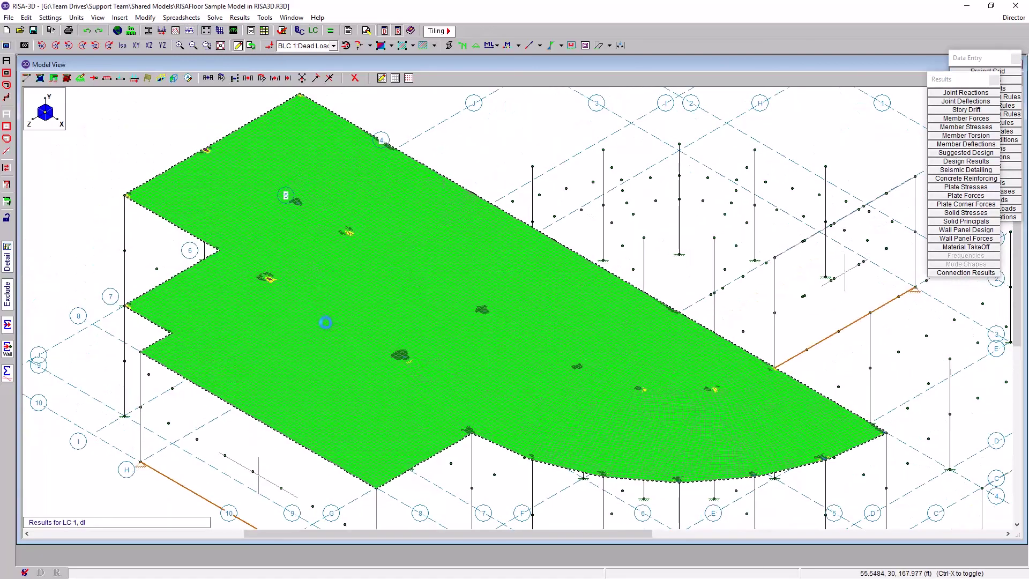
Move the Results panel to the lower right and the Data Entry panel to the middle right.
left_click(945, 88)
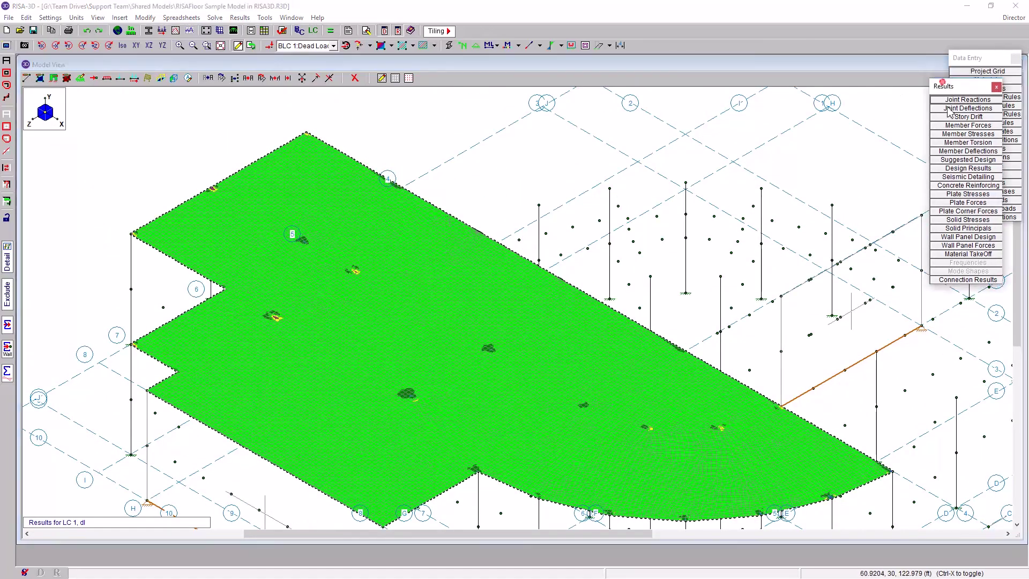
left_click_drag(944, 85, 945, 325)
left_click_drag(978, 55, 921, 151)
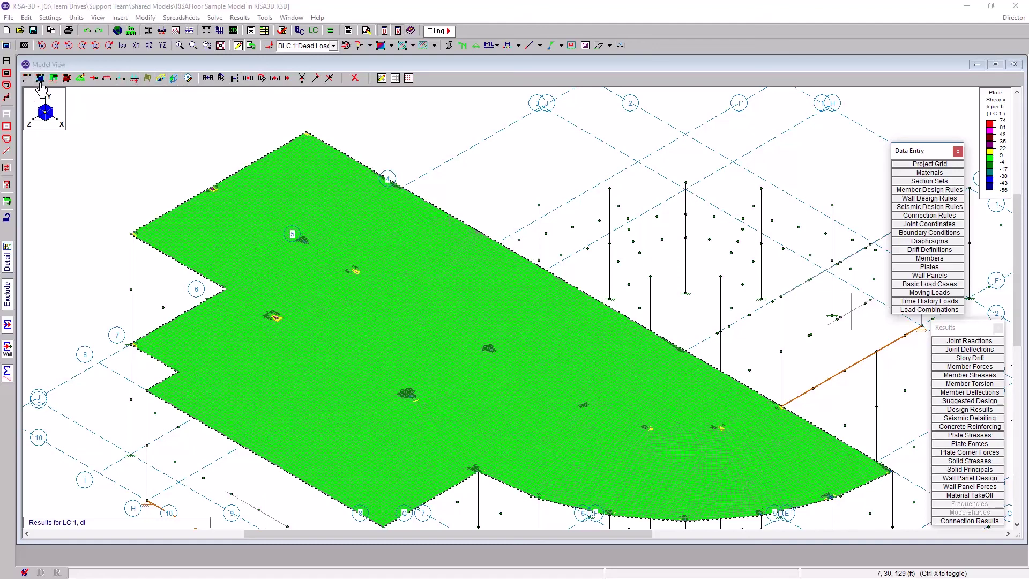
Contour the roof plates by Mx moment in Model Display Options.
left_click(5, 46)
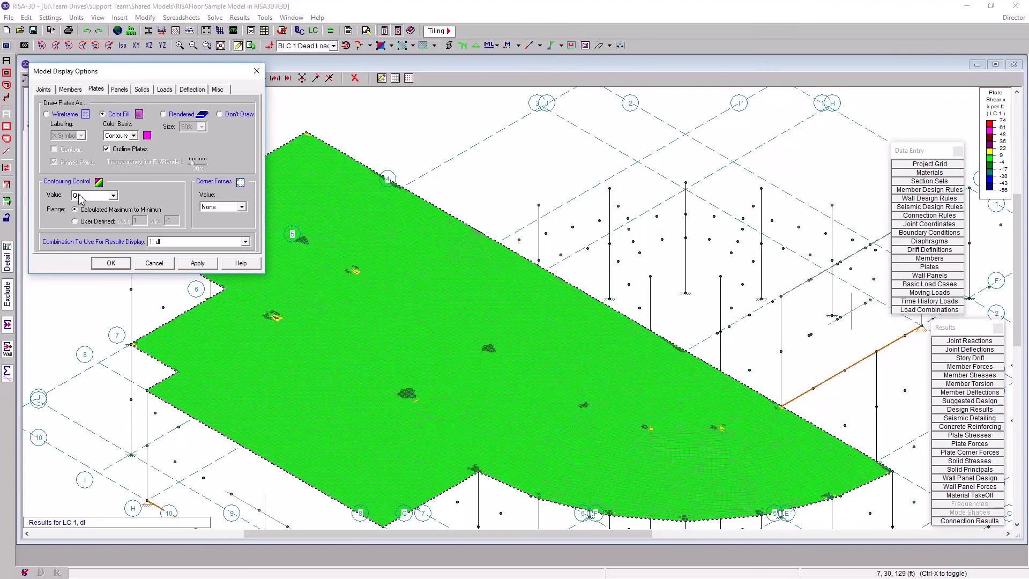
left_click(113, 195)
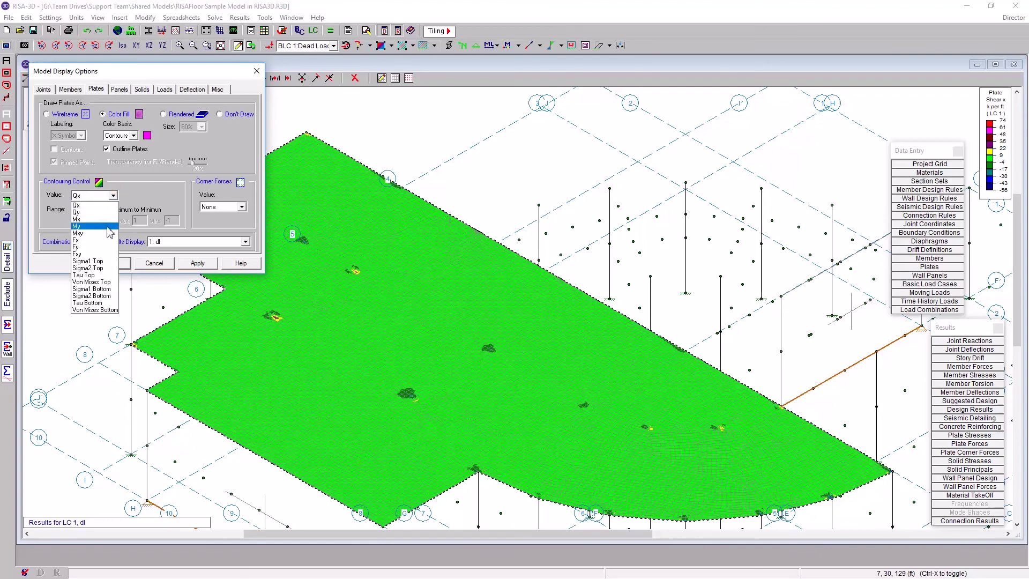
left_click(107, 220)
left_click(202, 262)
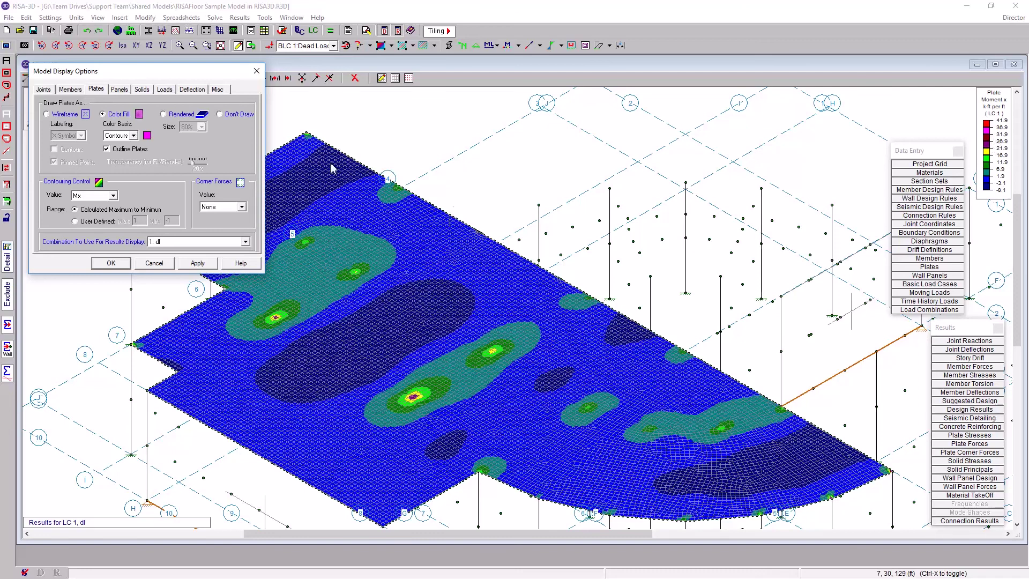
Set a user-defined contour range of Max 25 and Min -8, then apply and close.
left_click(96, 221)
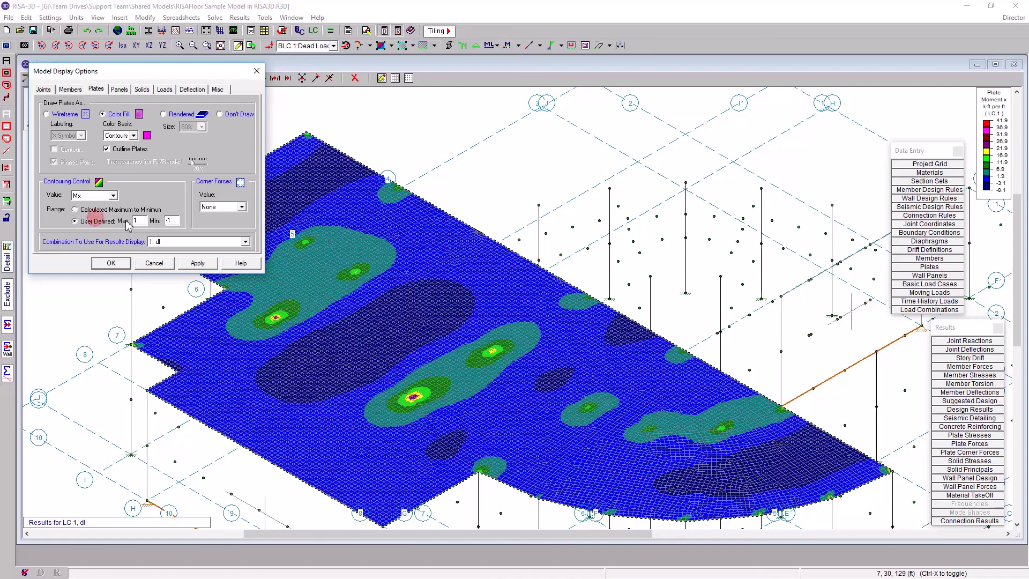
double_click(138, 221)
type("2")
type("5")
type("-8")
left_click(191, 262)
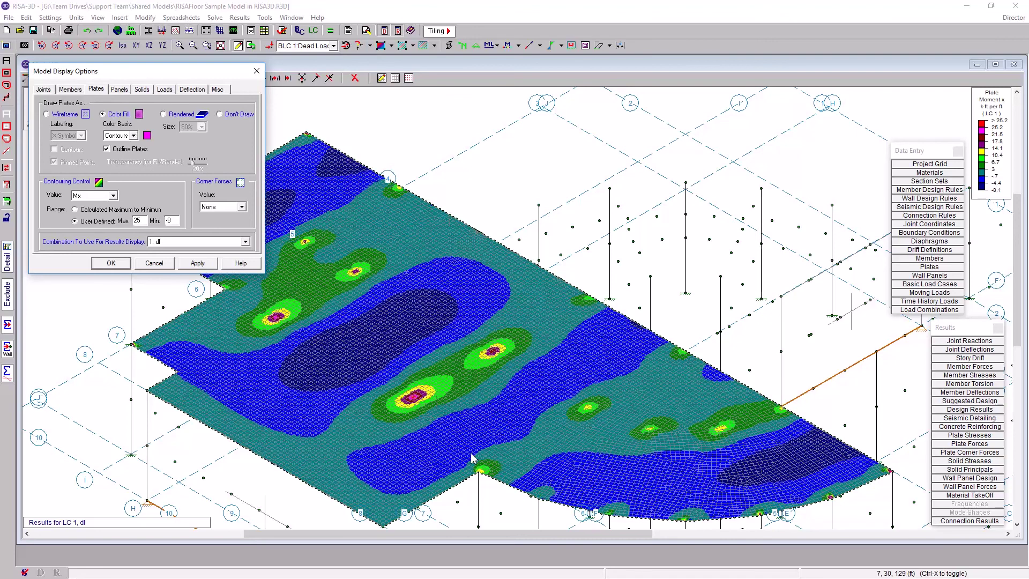
left_click(107, 264)
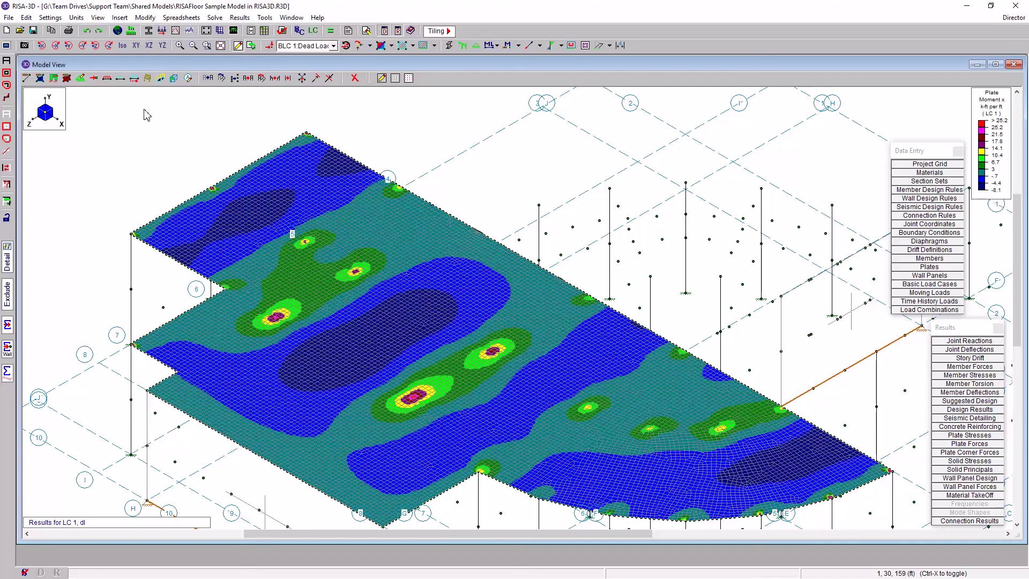
Check on the Global Model Settings Solution tab that Plate Local Axis is Global, then close.
left_click(118, 31)
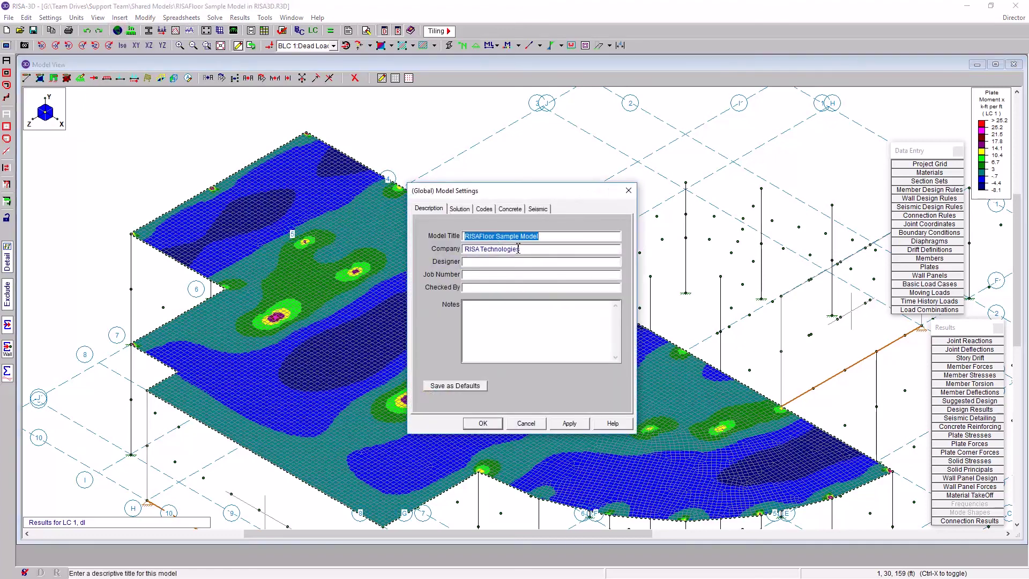
left_click(459, 208)
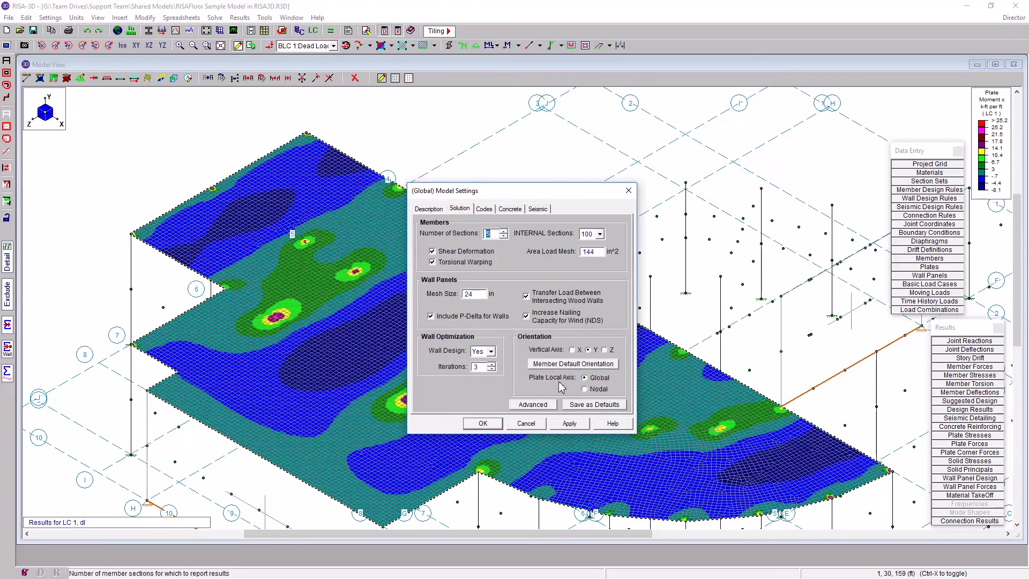
left_click_drag(578, 192, 551, 110)
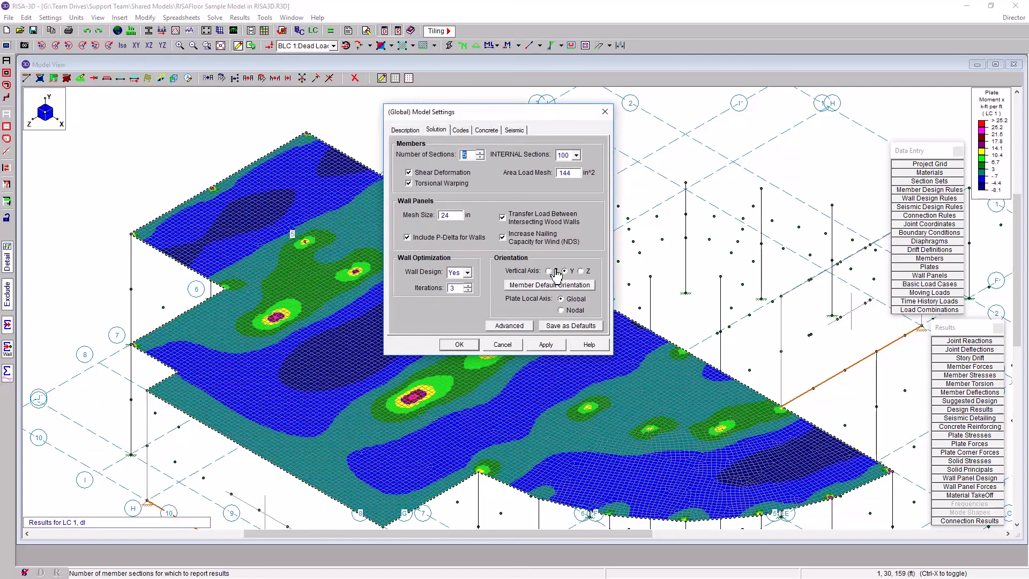
left_click(436, 131)
left_click(461, 345)
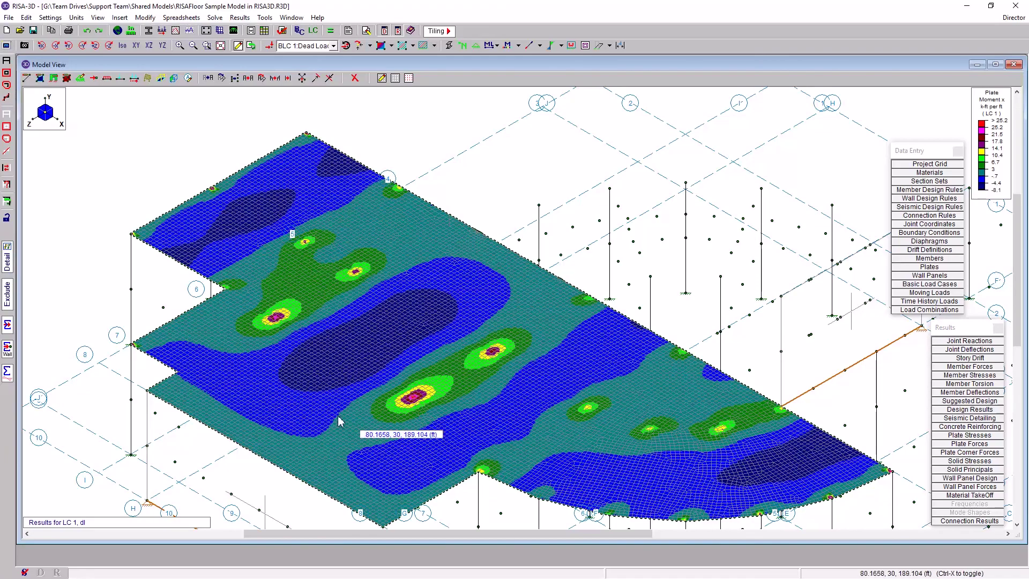
Draw the roof plates as a wireframe labelled with Local Axes instead of Mx contours.
scroll(343, 432, "up", 4)
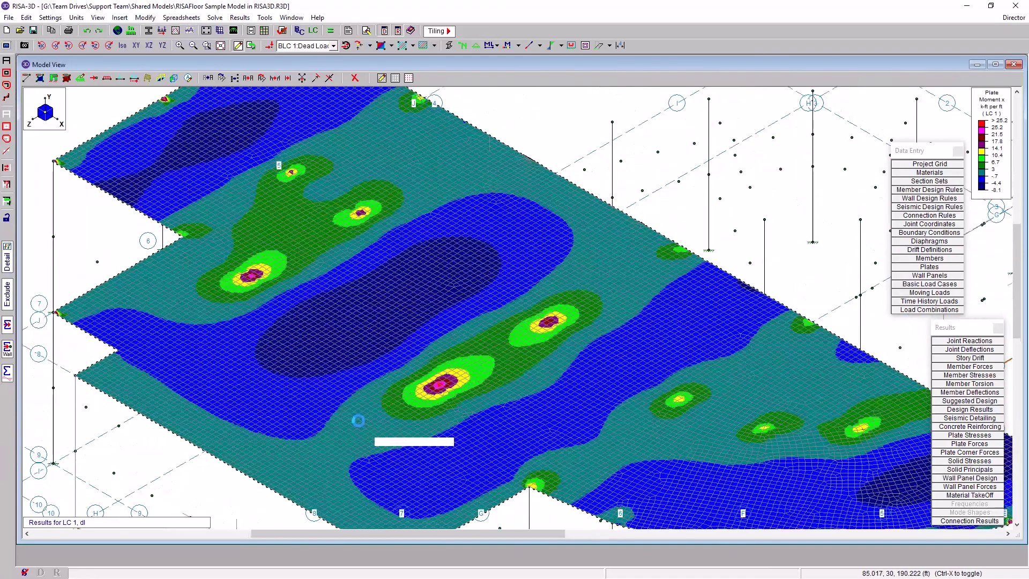
scroll(358, 421, "up", 3)
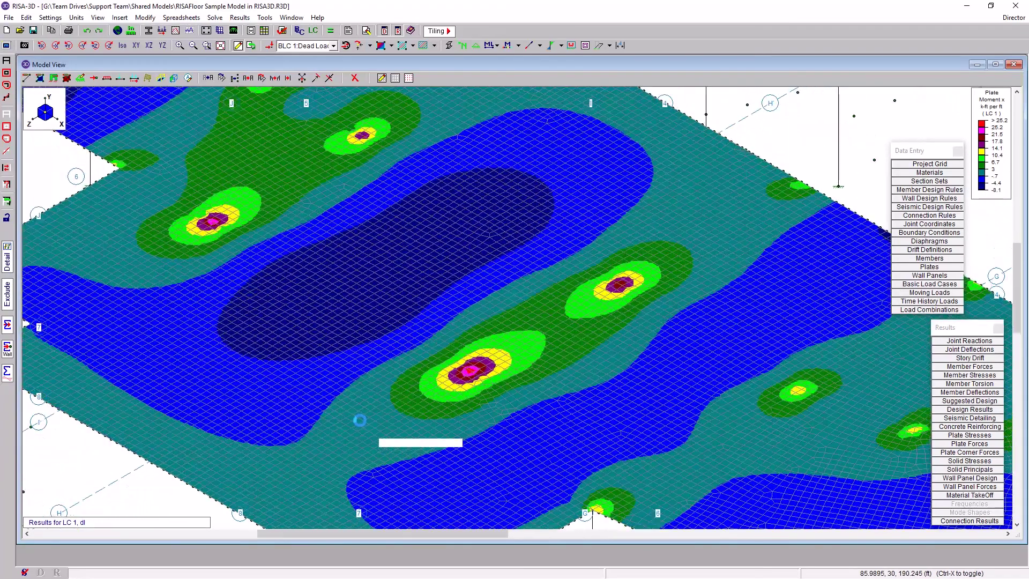
scroll(359, 421, "up", 3)
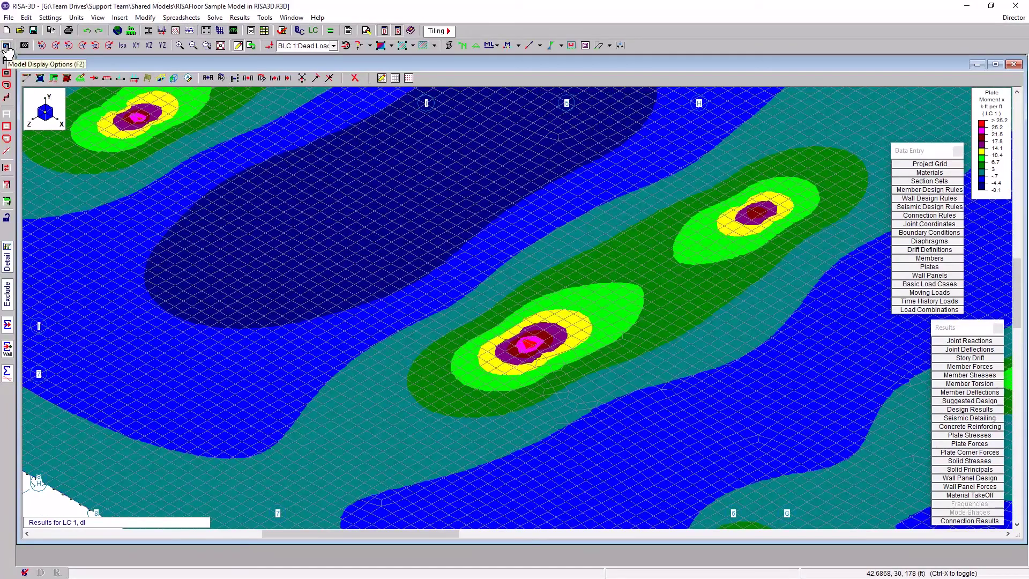
left_click(7, 46)
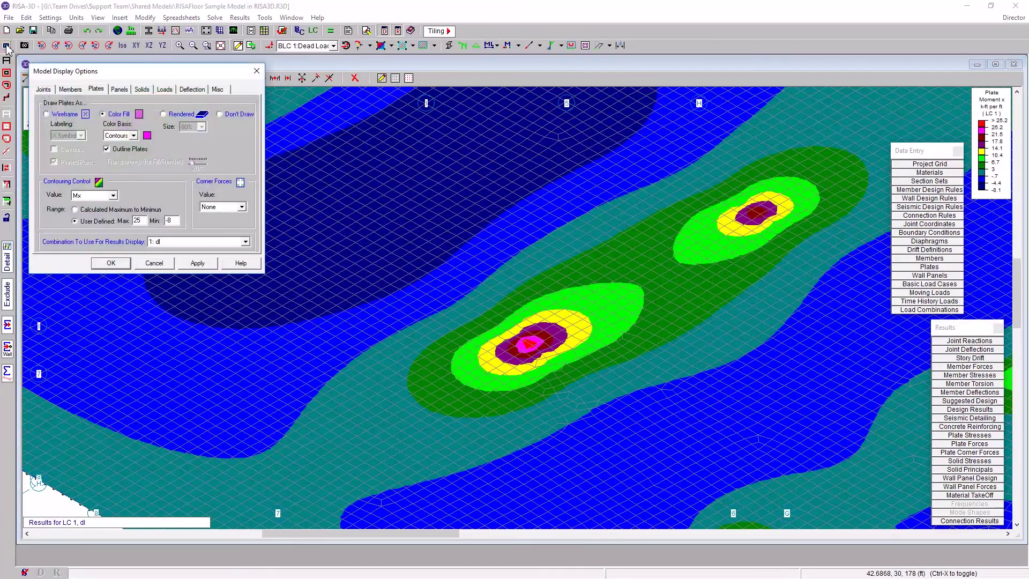
left_click(52, 116)
left_click(73, 135)
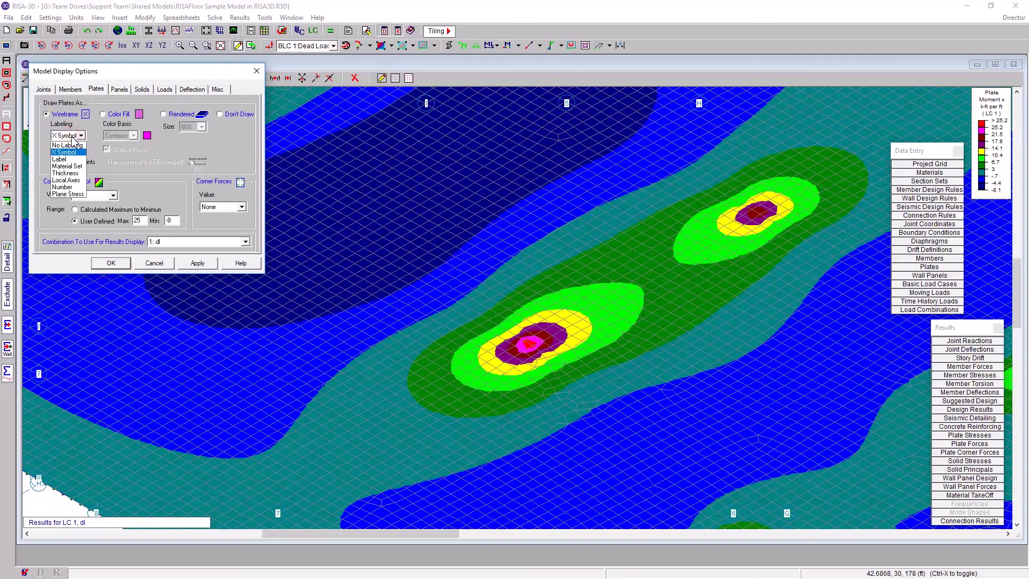
left_click(65, 180)
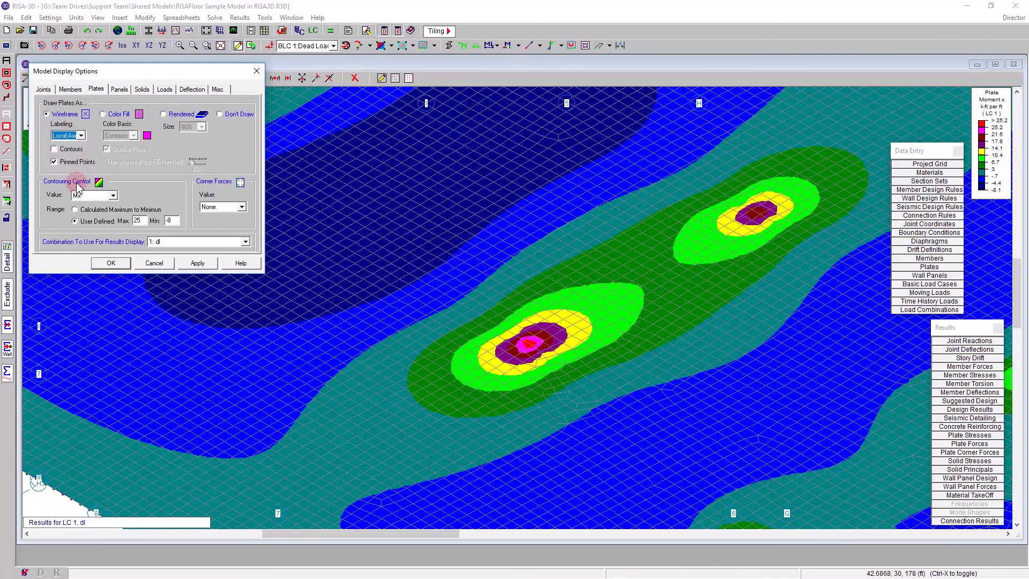
left_click(198, 264)
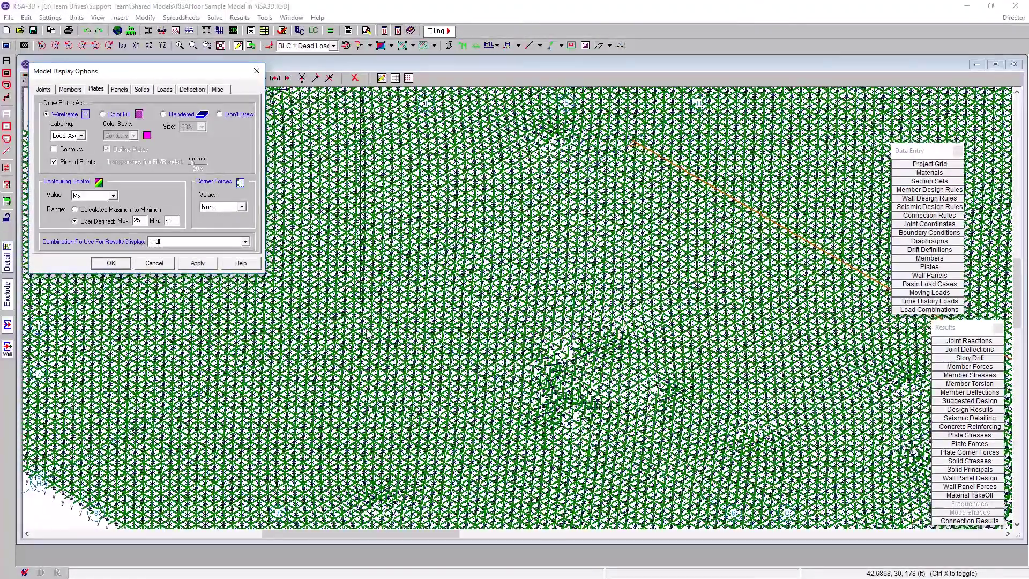
left_click(111, 262)
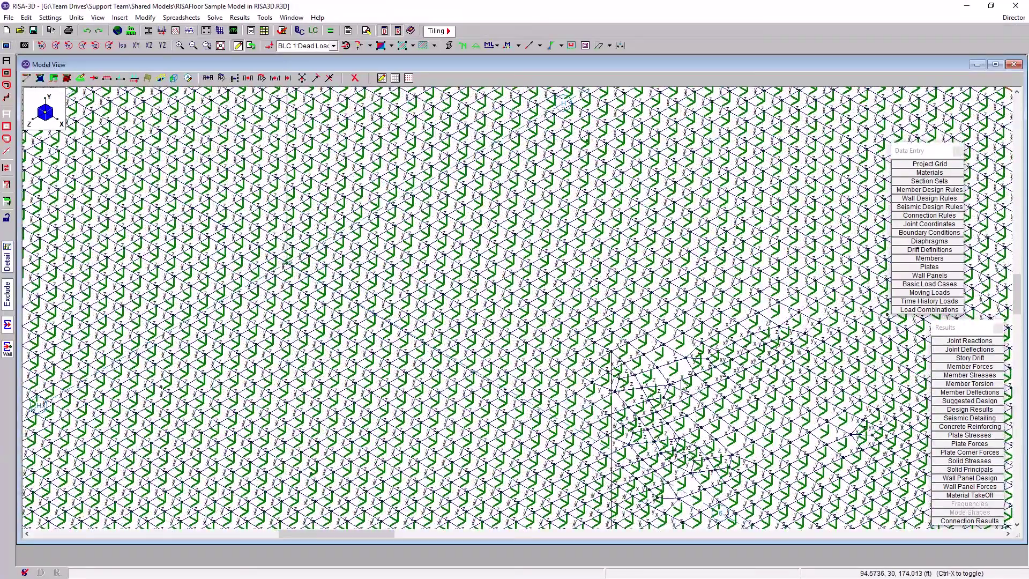
middle_click_drag(676, 413, 524, 356)
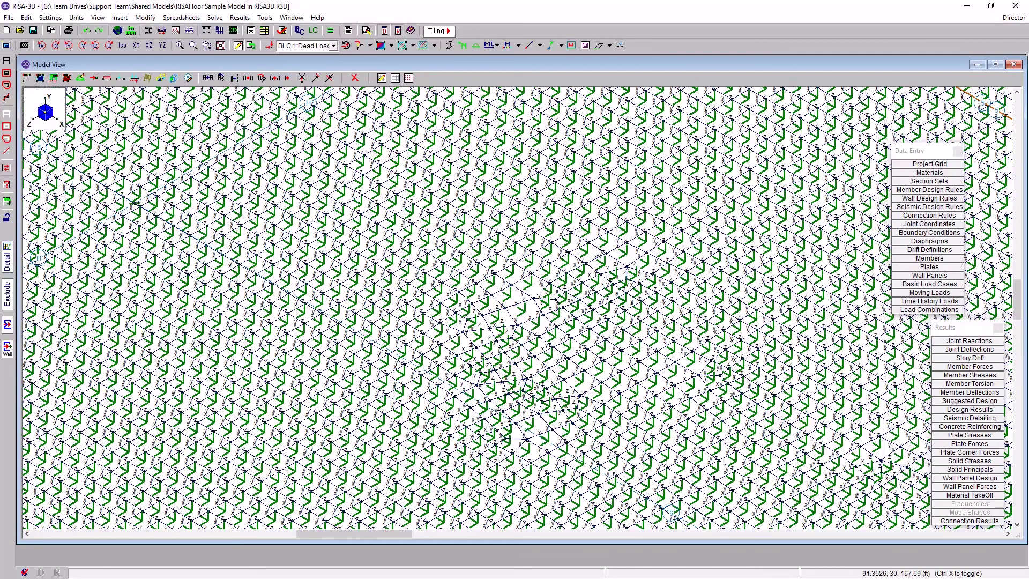
Check the Plates Advanced table, widening it to confirm Axis Rotate reads 0 for every plate.
left_click(953, 268)
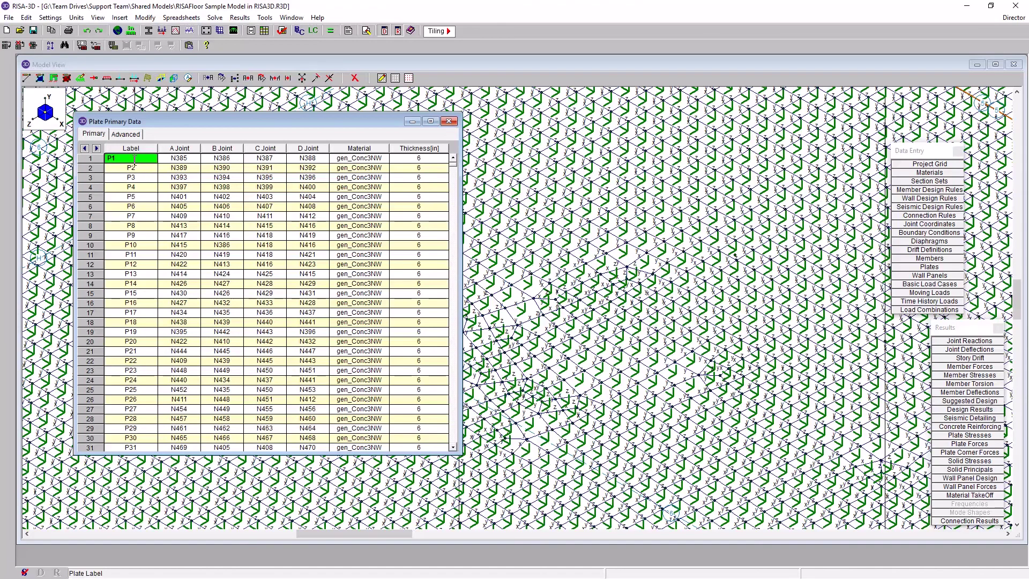
left_click(125, 134)
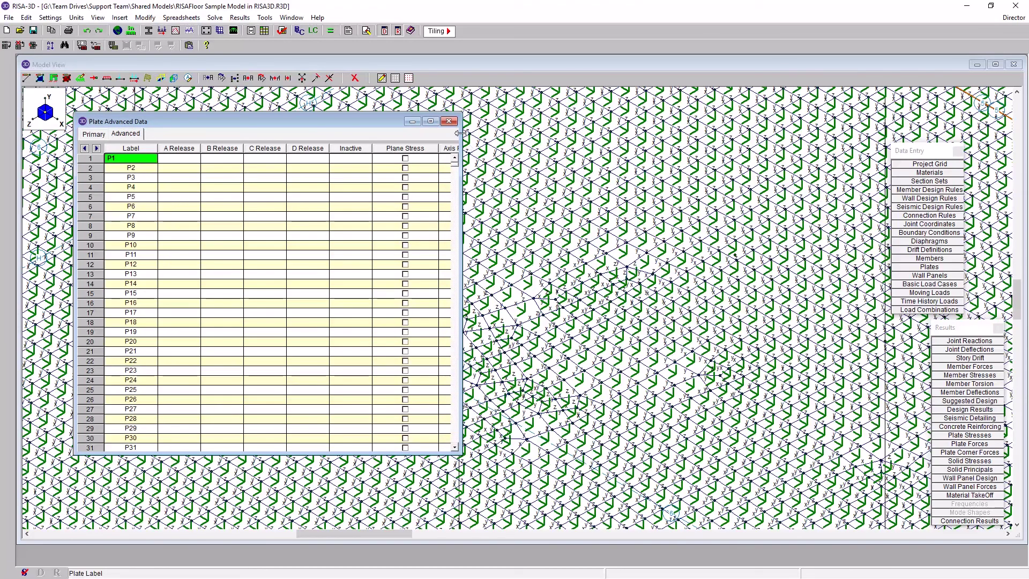
left_click_drag(458, 133, 599, 132)
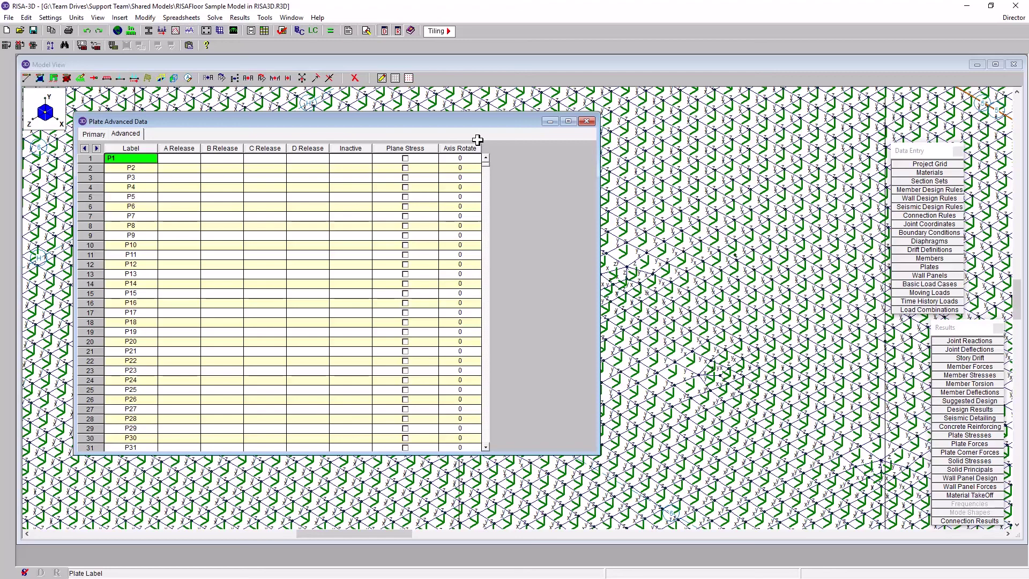
left_click(601, 124)
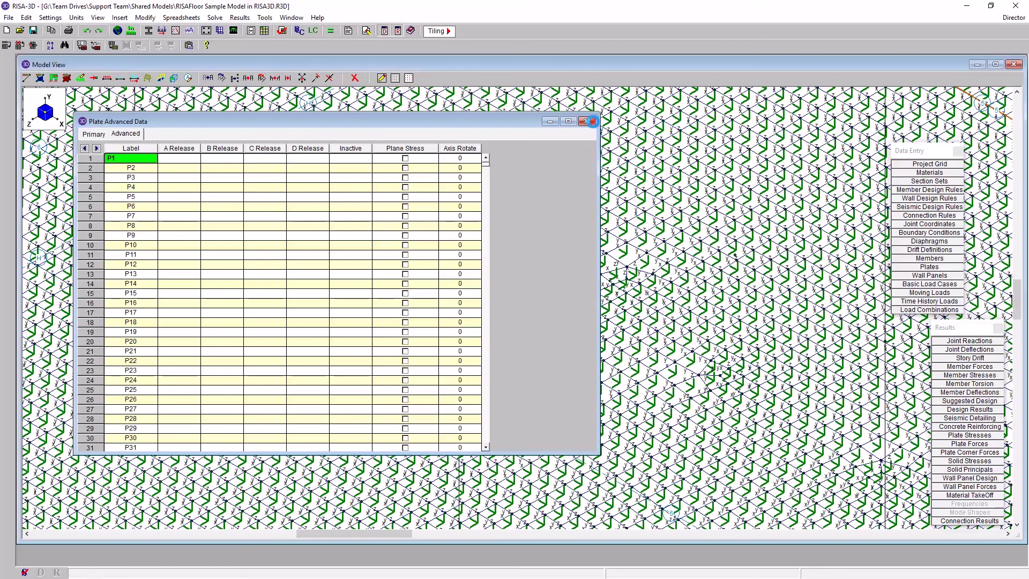
Clear the analysis results and set Modify Plates local axes rotation to Out of Plane Flip.
left_click(55, 80)
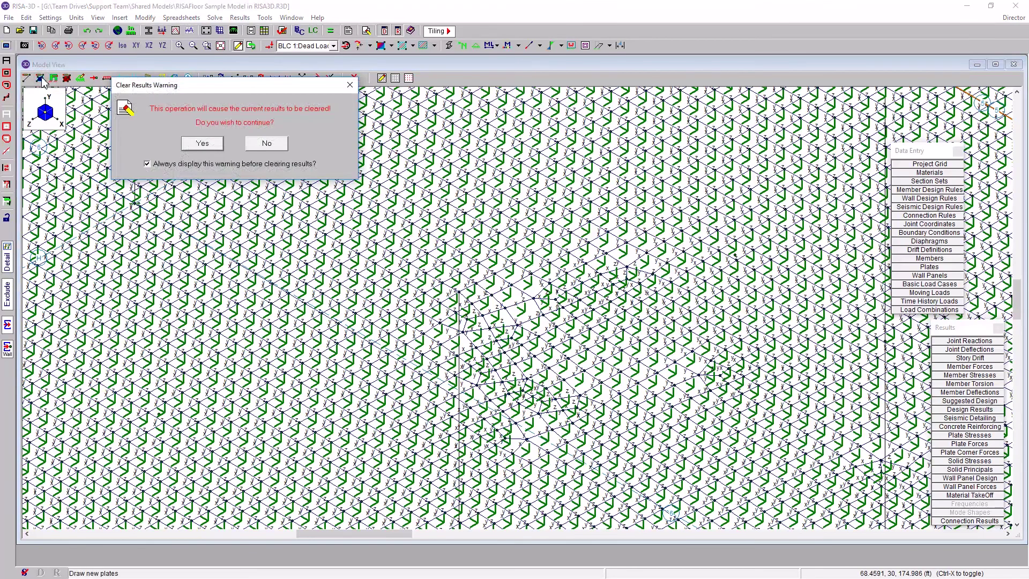
left_click(203, 144)
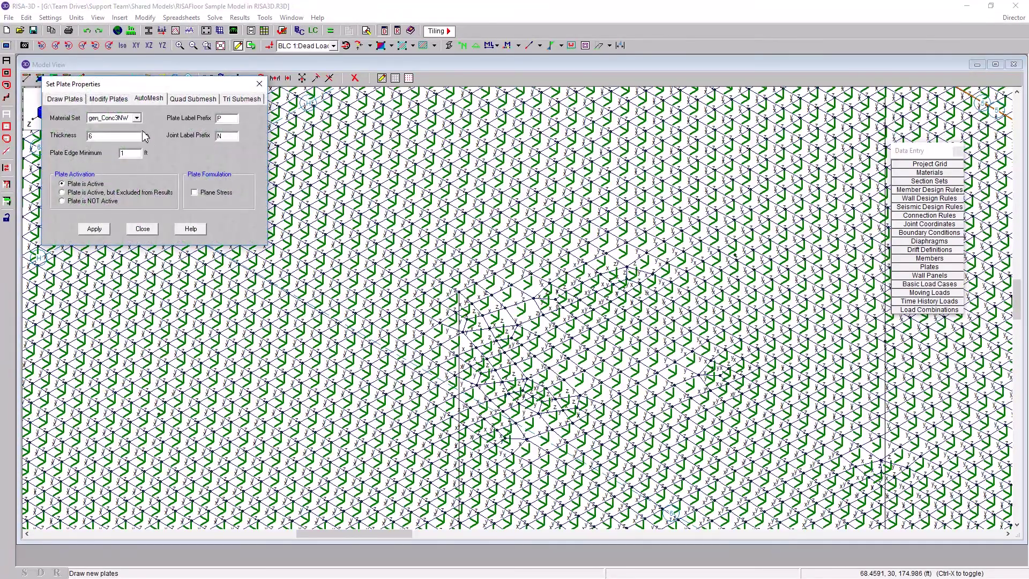
left_click(115, 99)
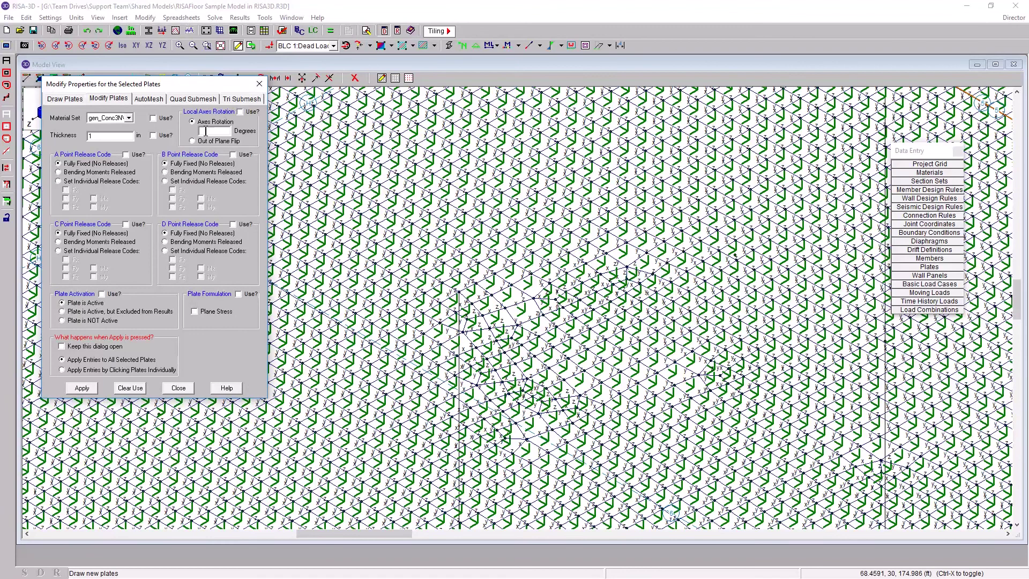
left_click(240, 112)
left_click(197, 142)
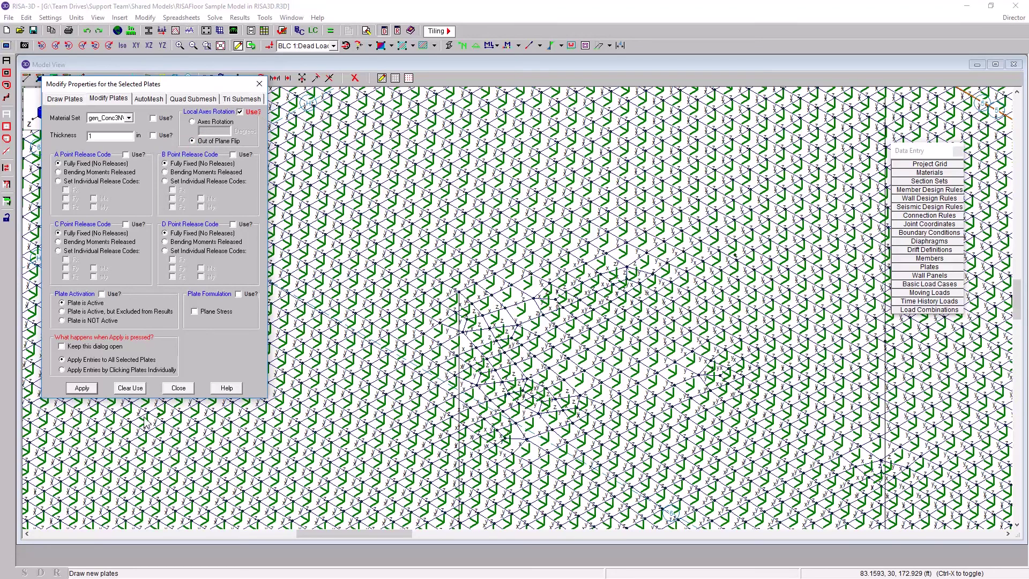
left_click(180, 388)
scroll(370, 304, "down", 1)
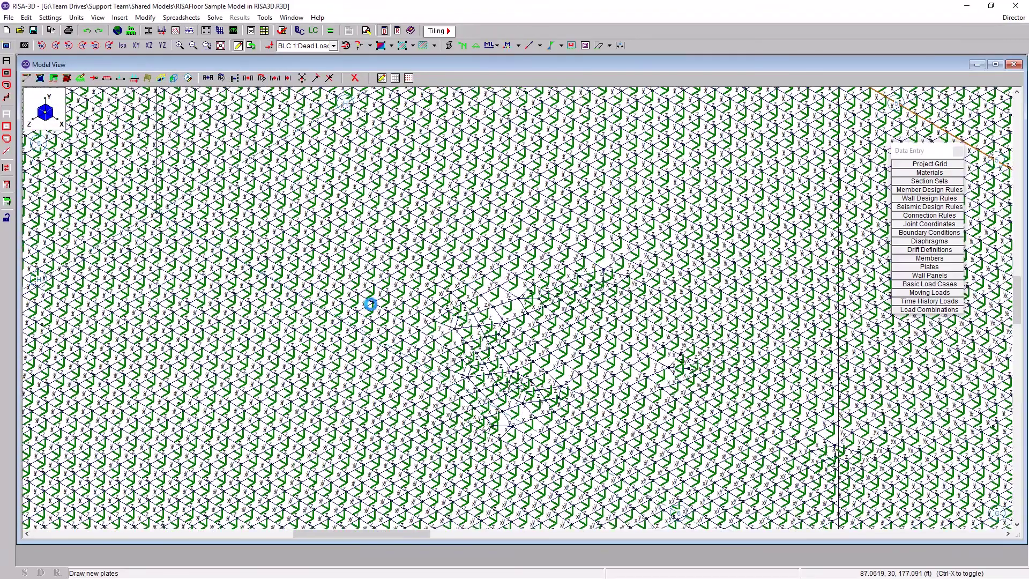
scroll(373, 302, "down", 1)
scroll(375, 297, "down", 2)
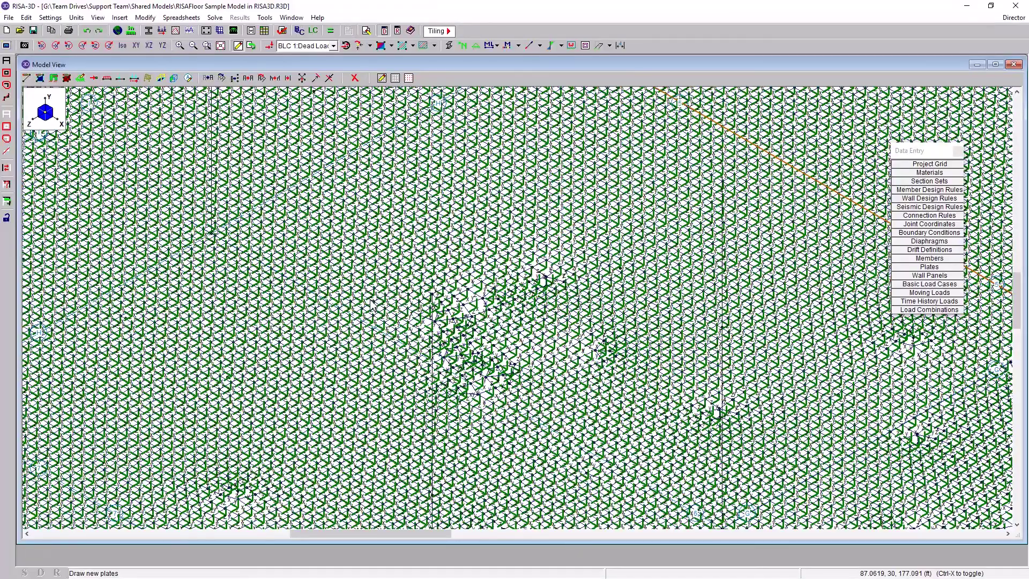
scroll(368, 277, "down", 1)
scroll(367, 276, "down", 2)
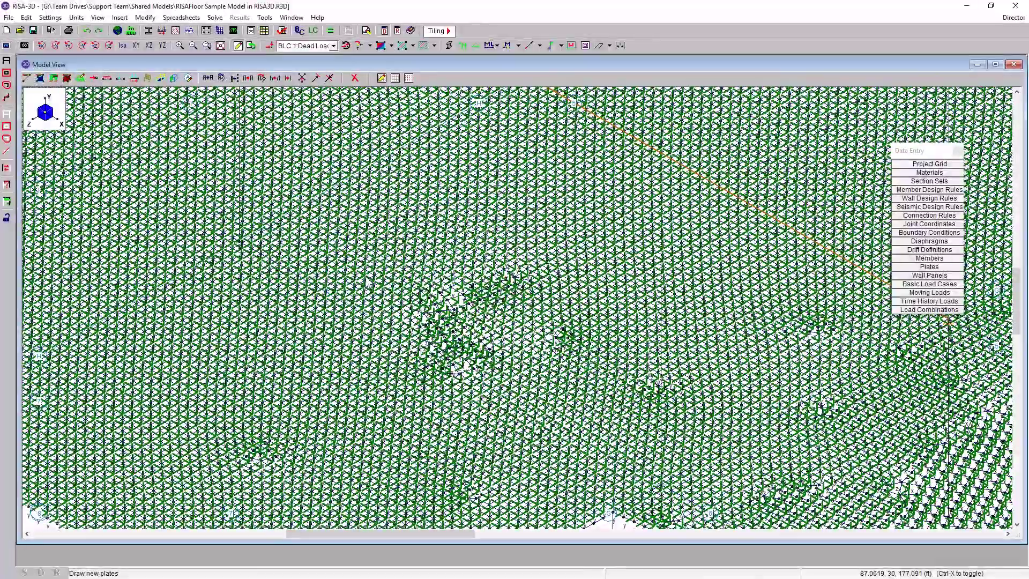
scroll(368, 279, "down", 2)
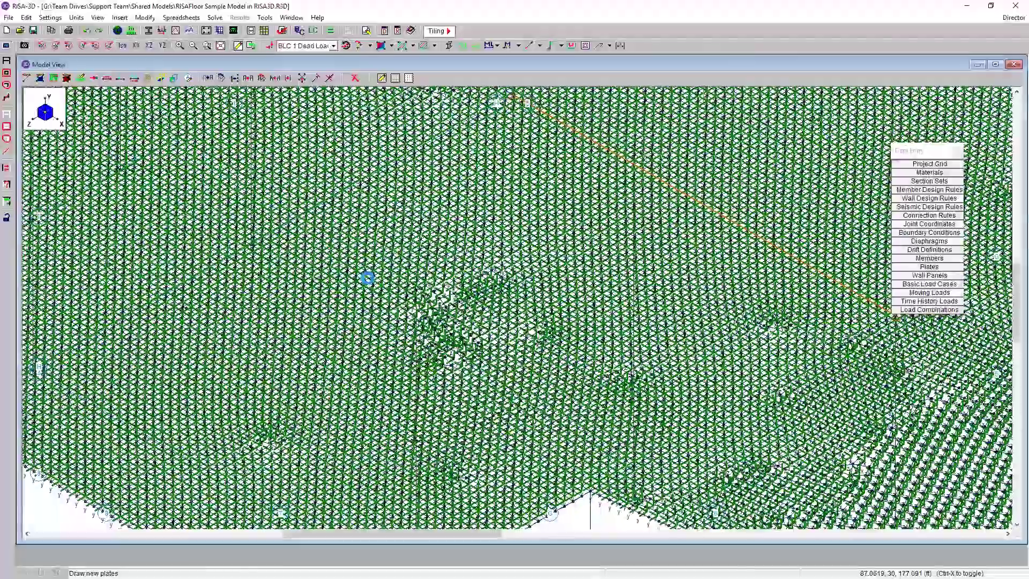
scroll(368, 279, "down", 2)
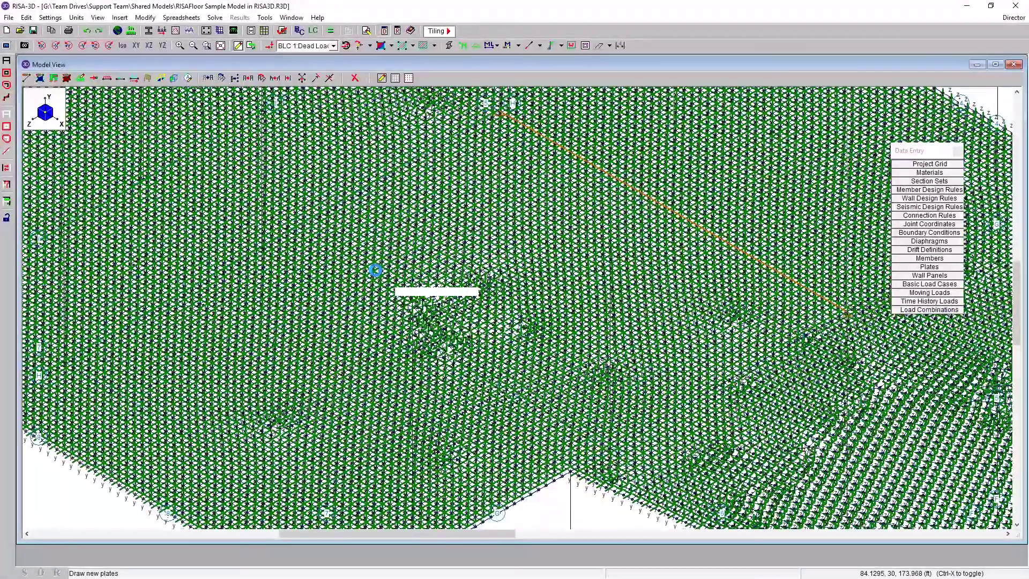
scroll(378, 271, "down", 2)
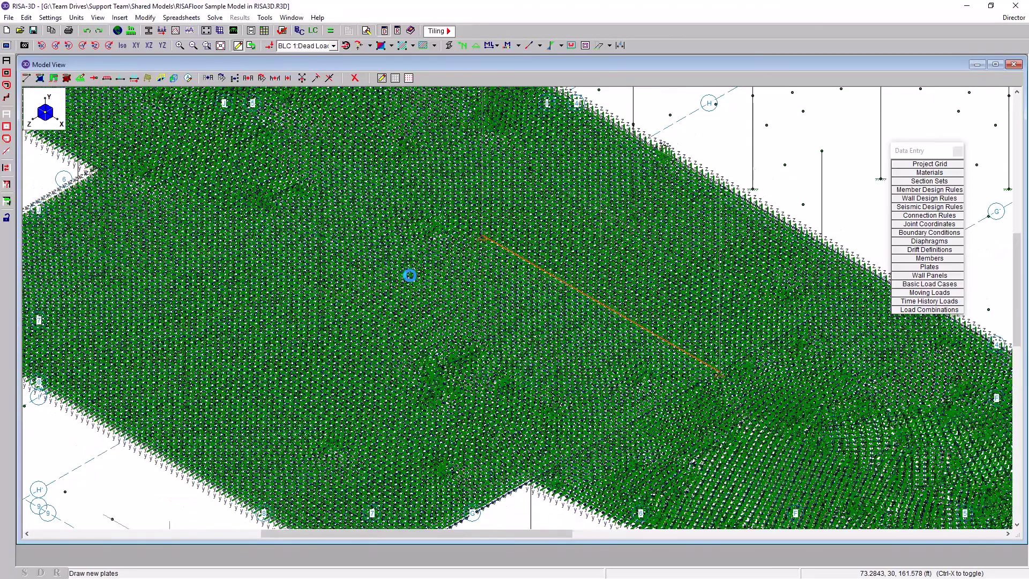
scroll(445, 294, "down", 1)
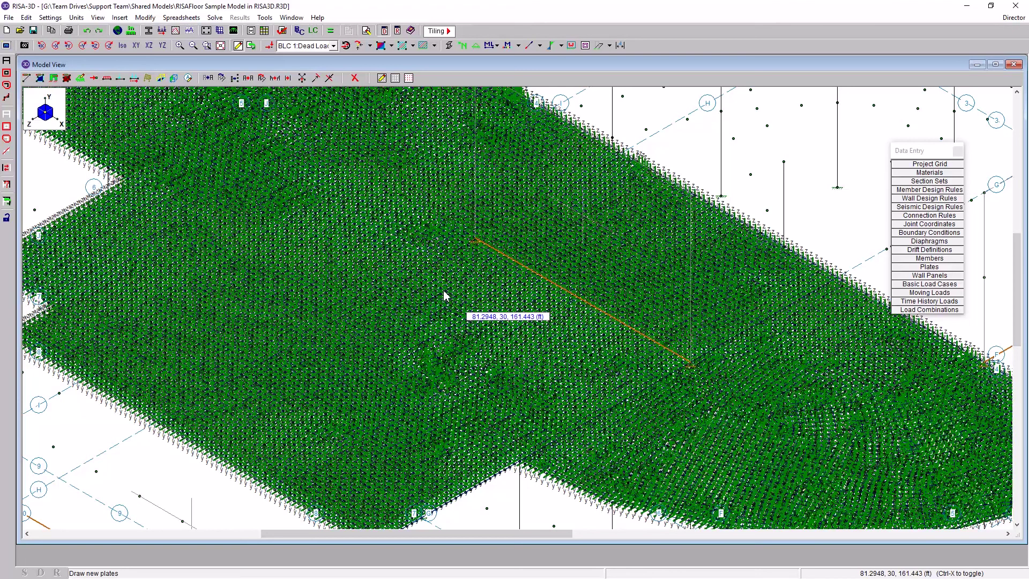
scroll(446, 281, "down", 1)
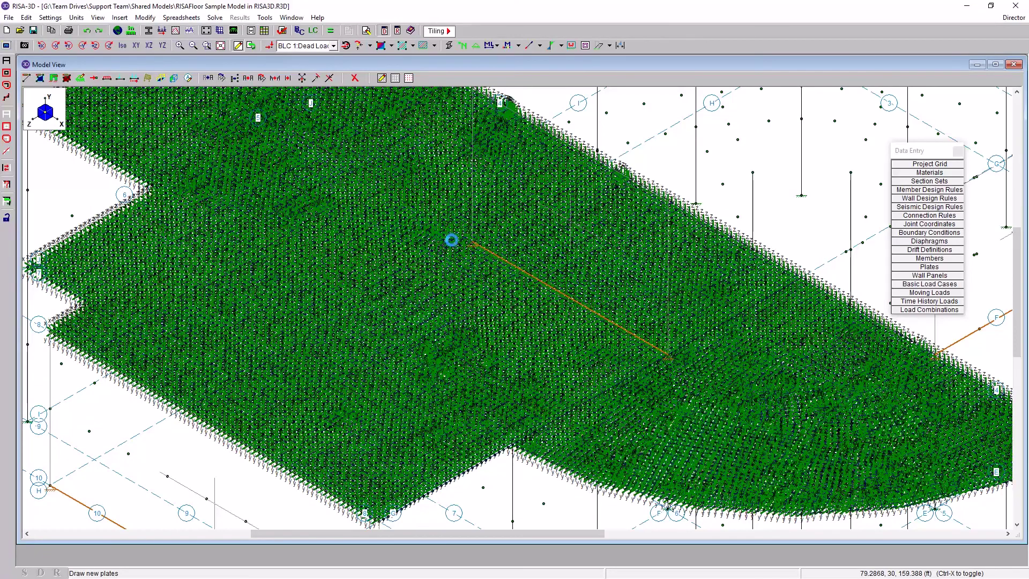
scroll(452, 240, "down", 1)
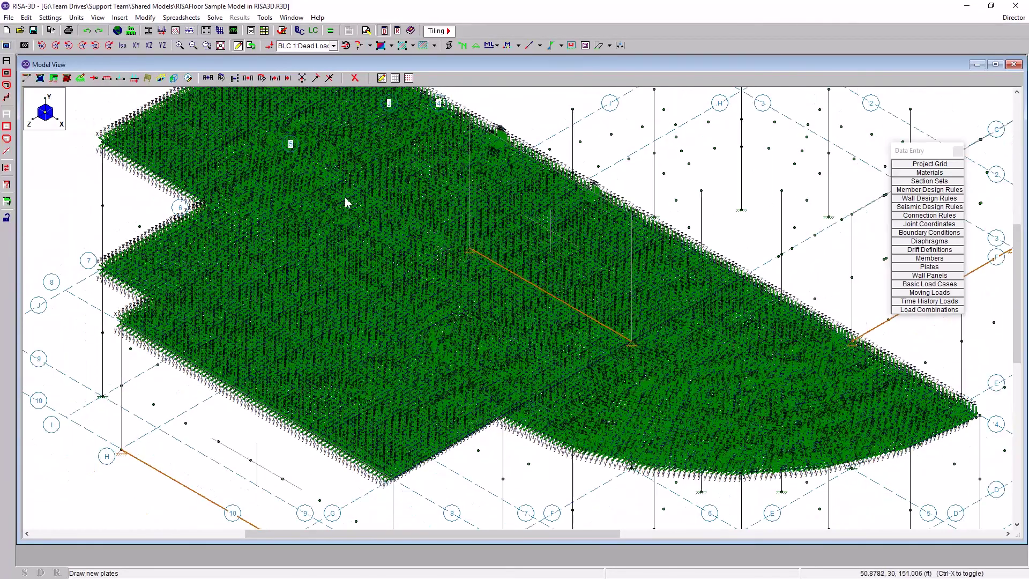
Cancel out of Global Model Settings, then open Help Topics at the Welcome page.
left_click(119, 31)
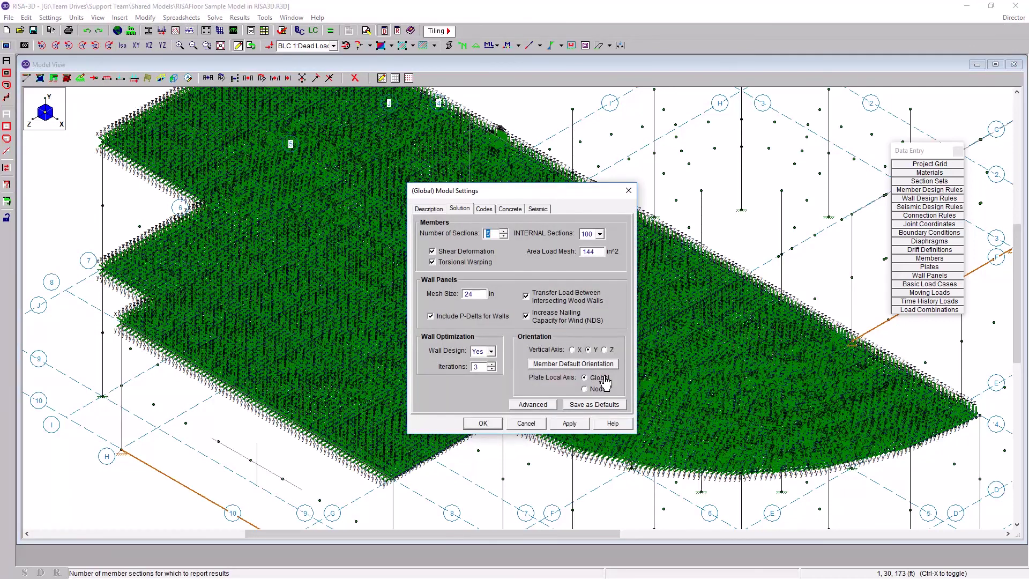
left_click(531, 424)
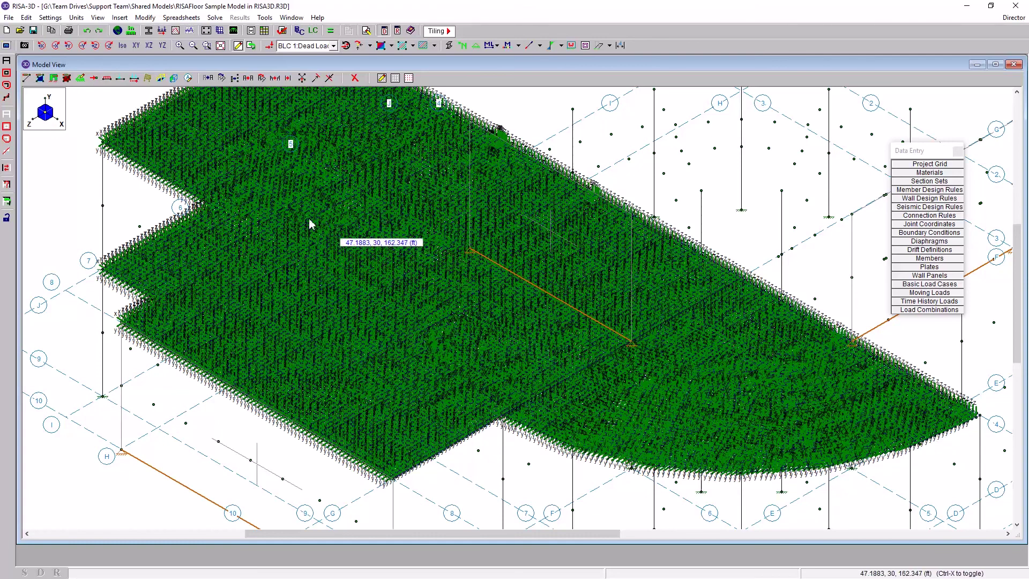
left_click(319, 18)
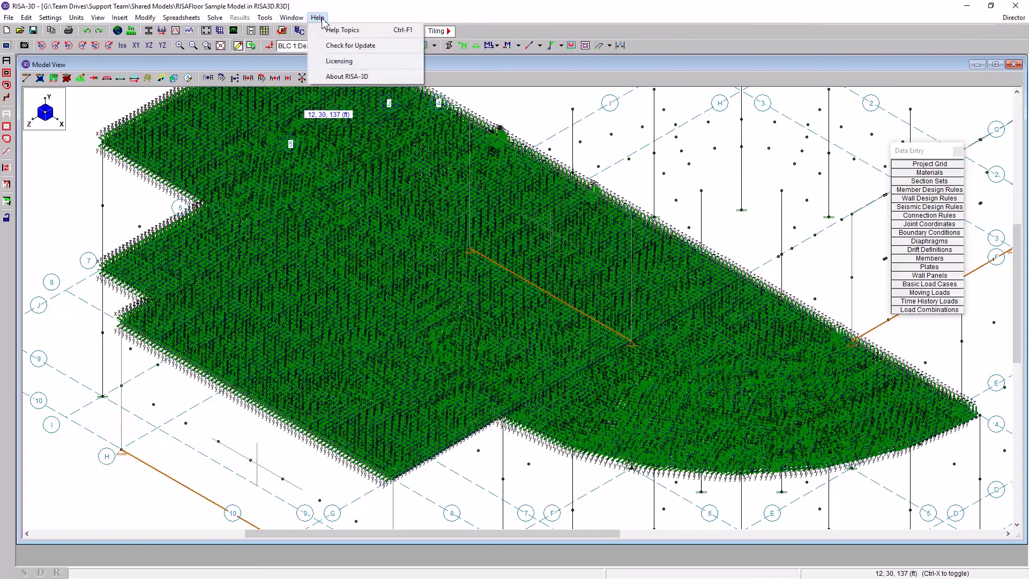
left_click(336, 32)
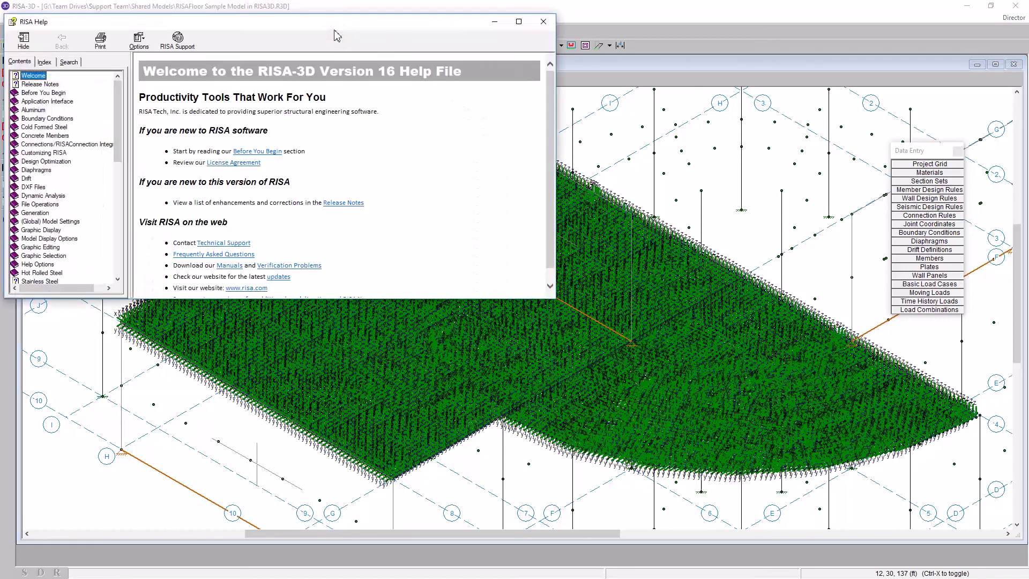